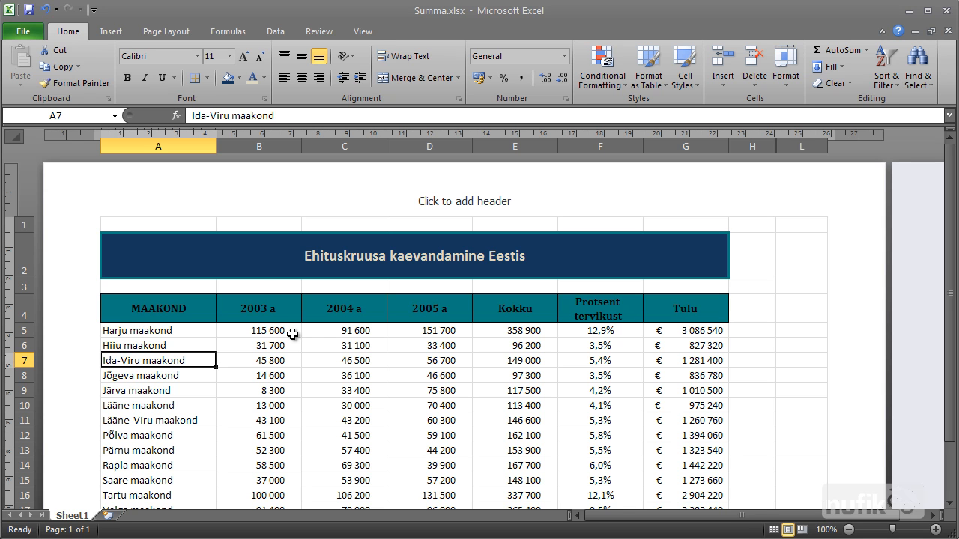
# Step: Insert the picture digger.jpg from the My Pictures folder into the worksheet
pyautogui.click(112, 32)
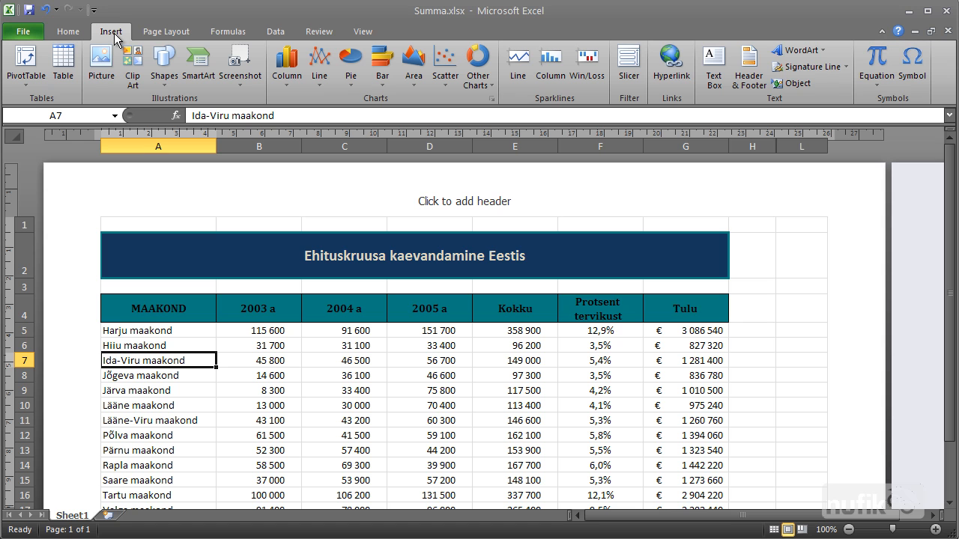
pyautogui.click(93, 81)
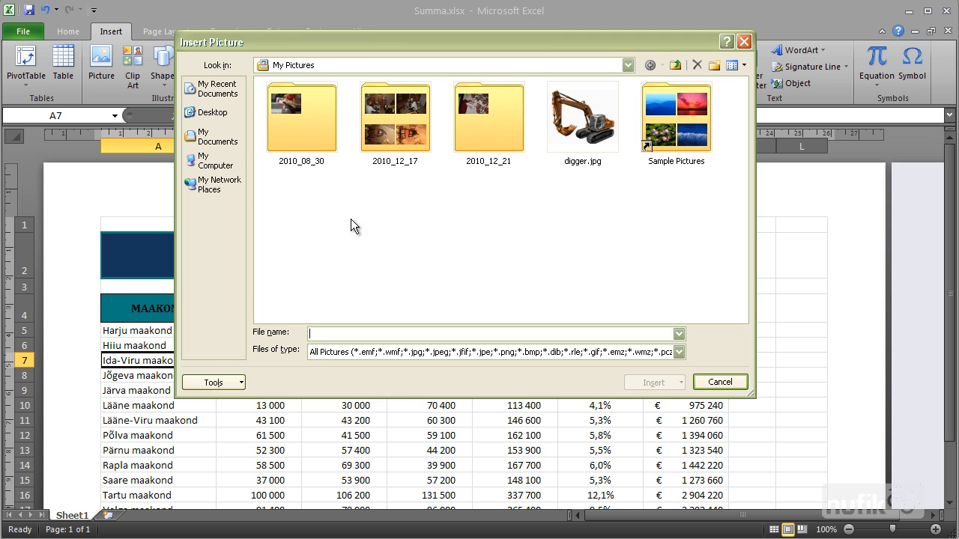
pyautogui.moveTo(434, 41); pyautogui.dragTo(389, 92)
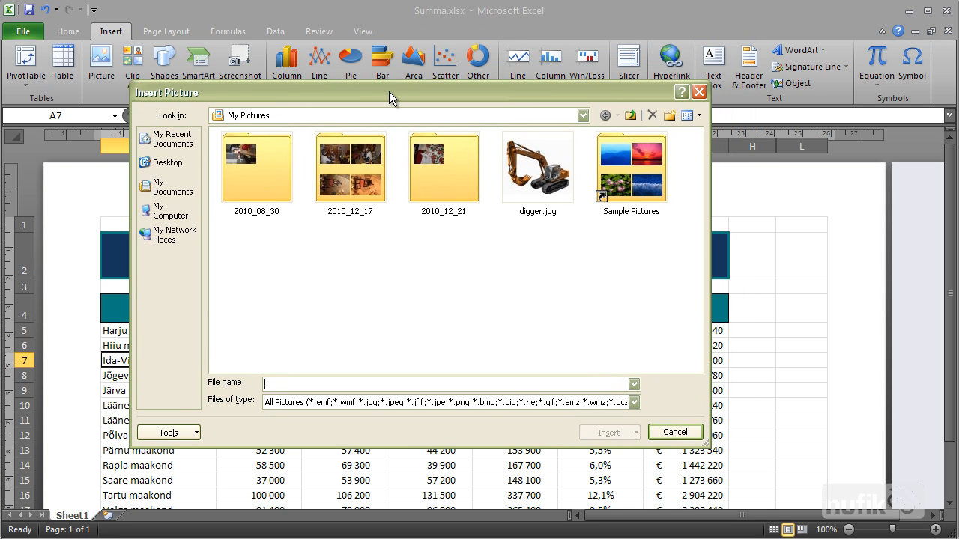
pyautogui.click(545, 184)
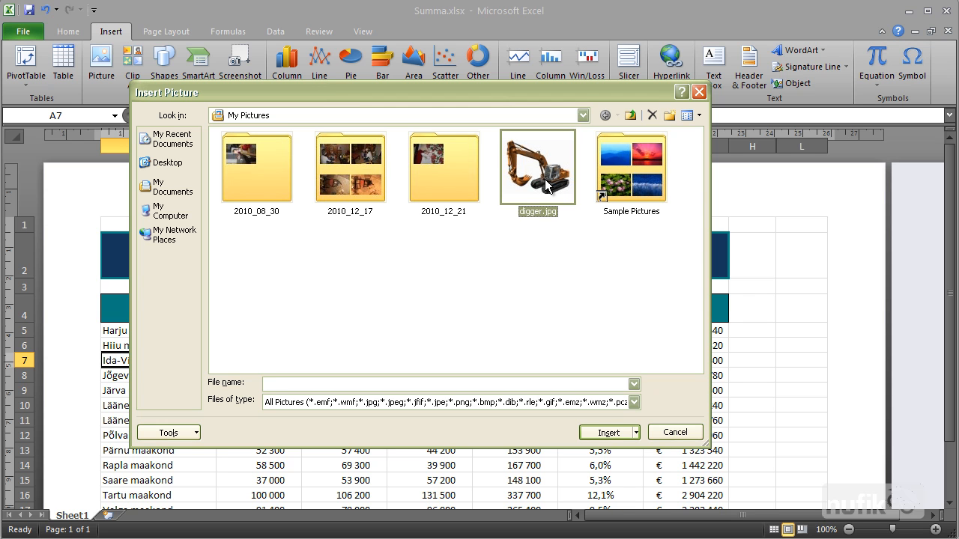
pyautogui.click(608, 433)
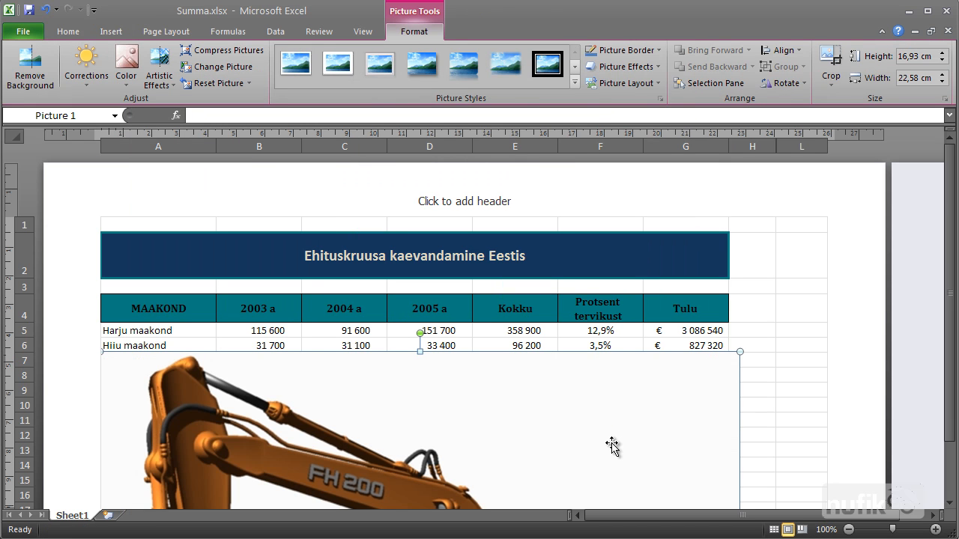
# Step: Shrink the excavator picture to about 7,55 cm high by 10,07 cm wide and move it over the table's last columns
pyautogui.moveTo(678, 319); pyautogui.dragTo(615, 353)
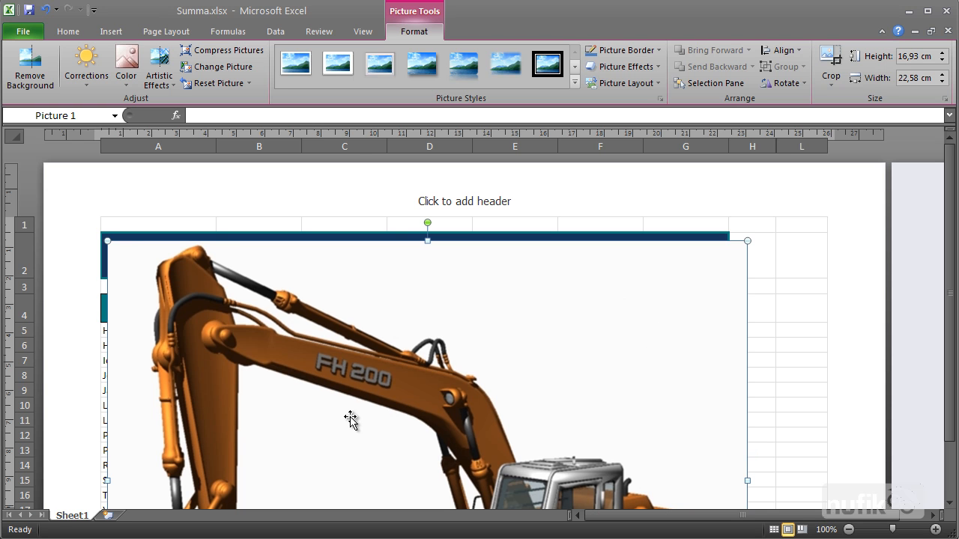
pyautogui.click(849, 531)
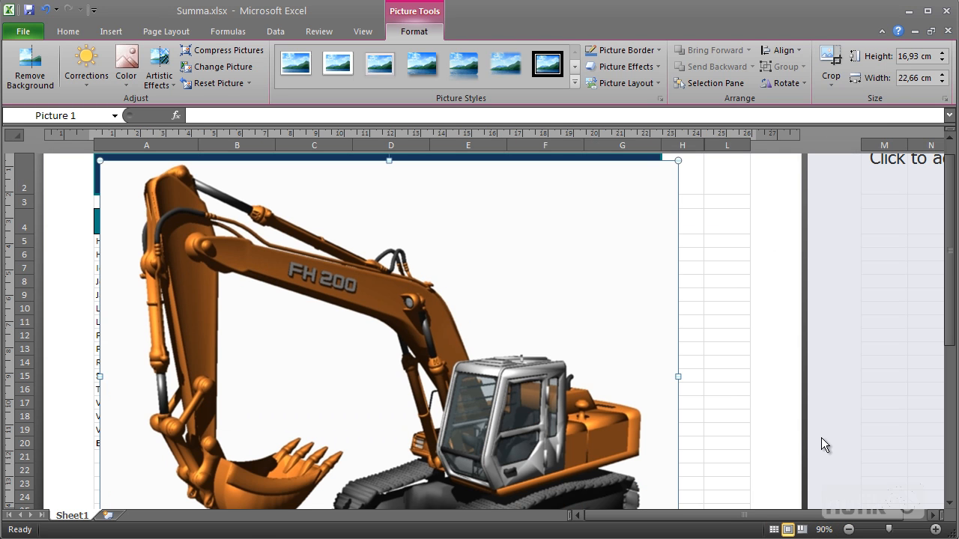
pyautogui.moveTo(576, 323); pyautogui.dragTo(591, 378)
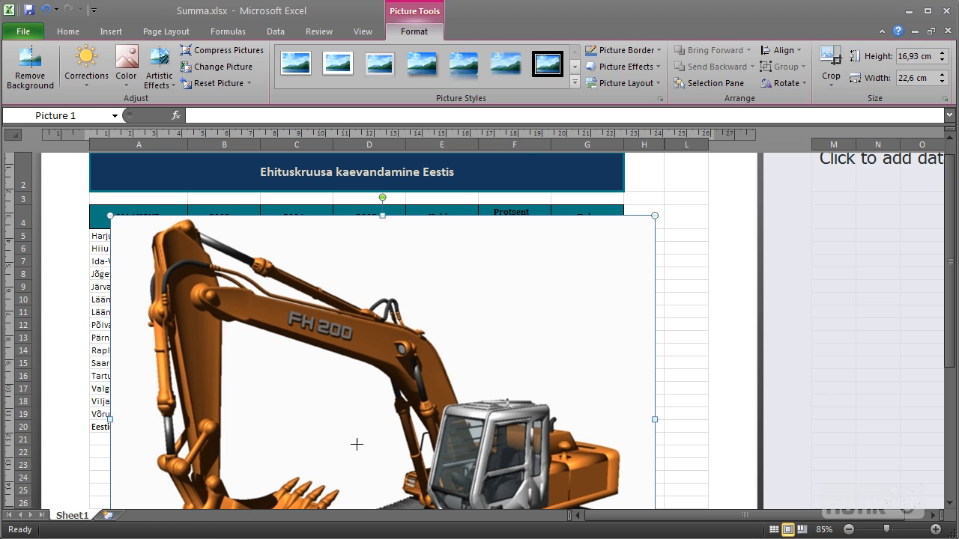
pyautogui.hotkey('ctrl', 'z')
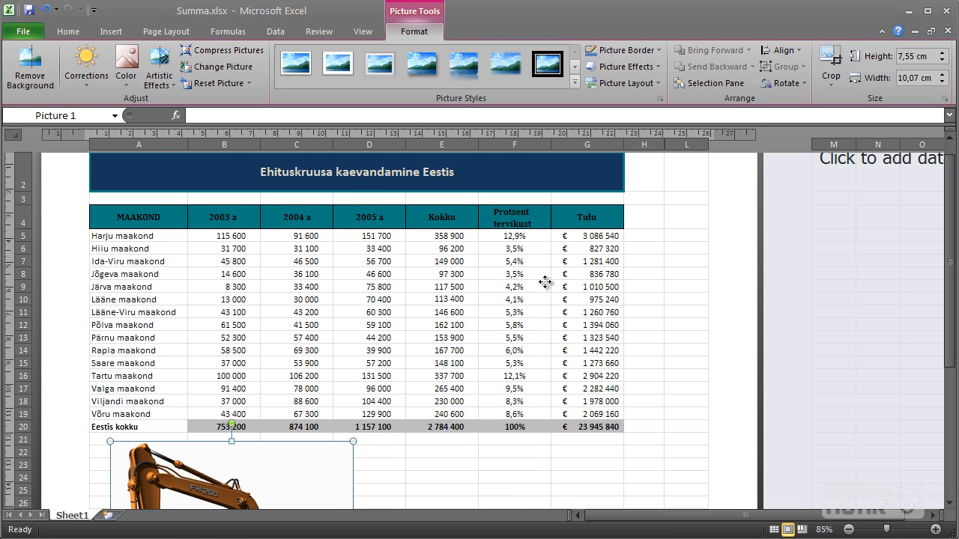
pyautogui.hotkey('ctrl', 'z')
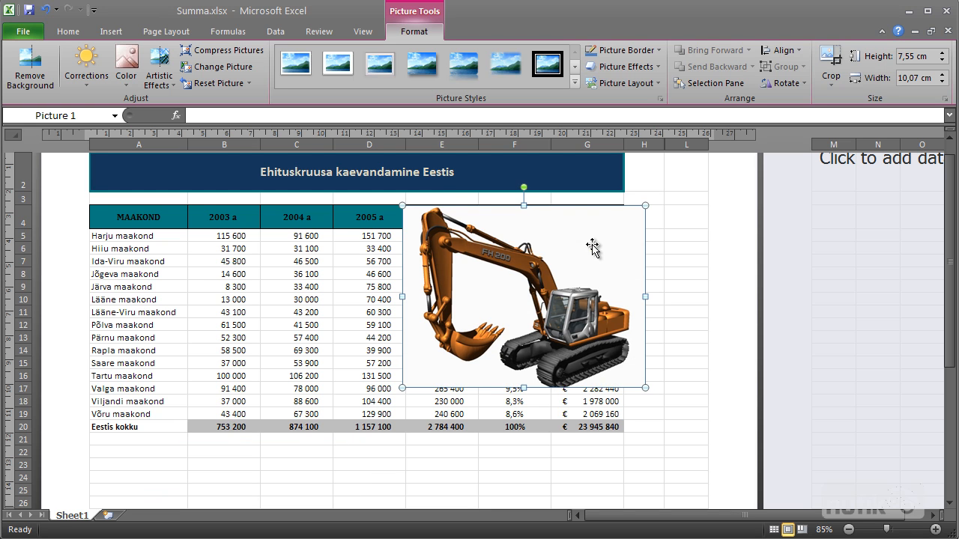
# Step: Move the excavator picture up to the title banner's right end and shrink it further, keeping its proportions
pyautogui.moveTo(951, 274); pyautogui.dragTo(952, 250)
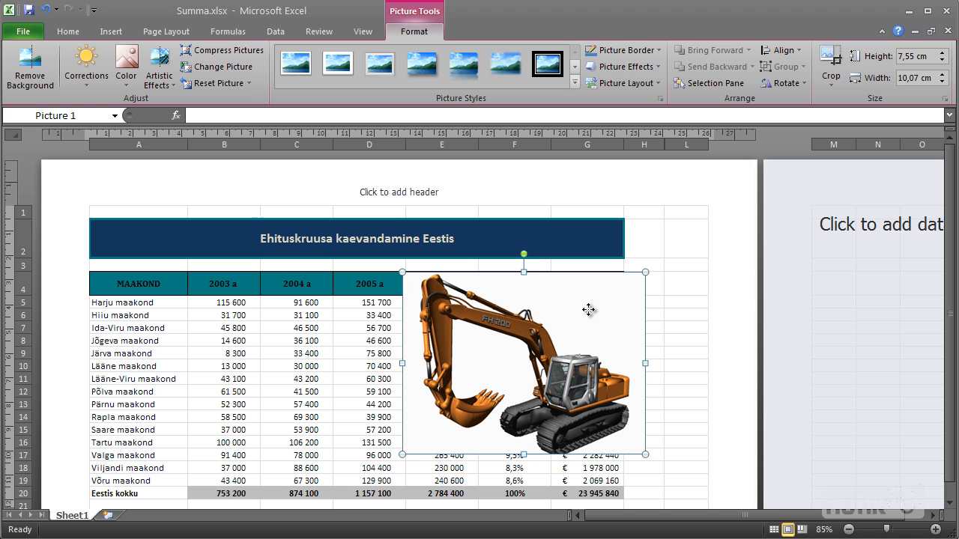
pyautogui.moveTo(579, 319); pyautogui.dragTo(572, 322)
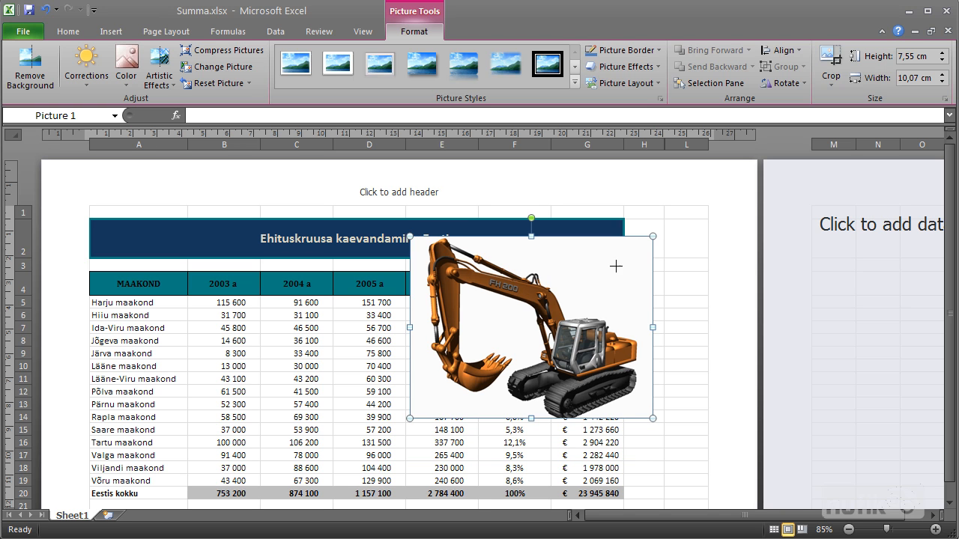
pyautogui.moveTo(547, 320); pyautogui.dragTo(607, 257)
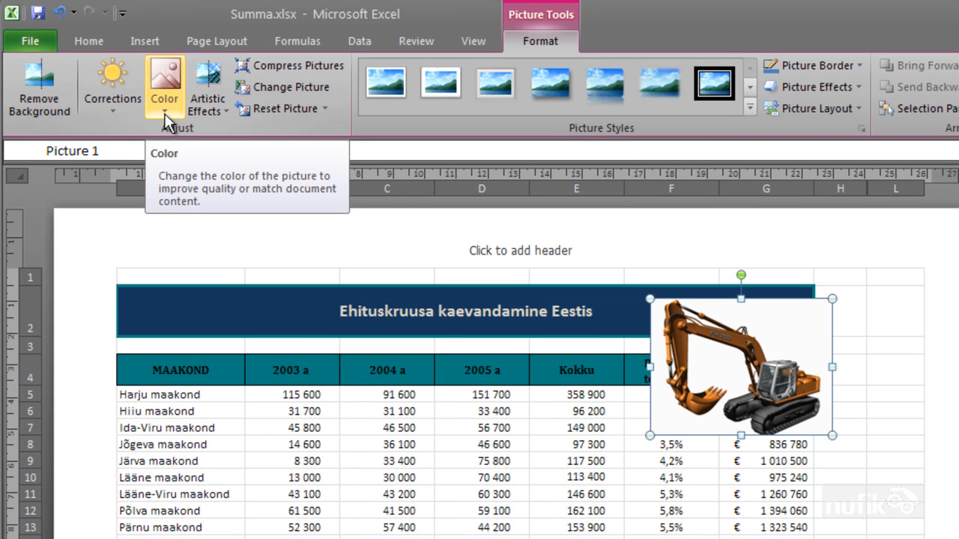
# Step: Make the excavator picture's white background transparent with Set Transparent Color
pyautogui.click(167, 109)
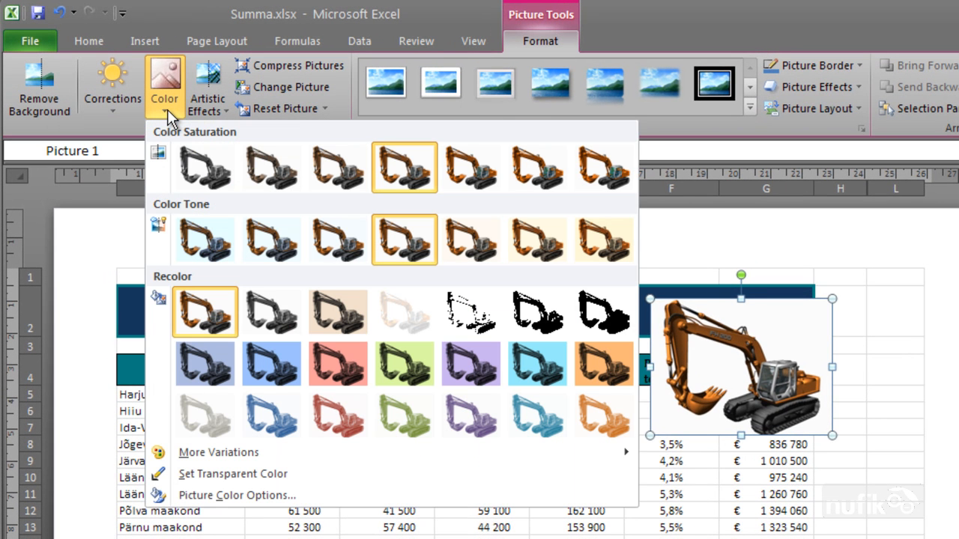
pyautogui.click(257, 475)
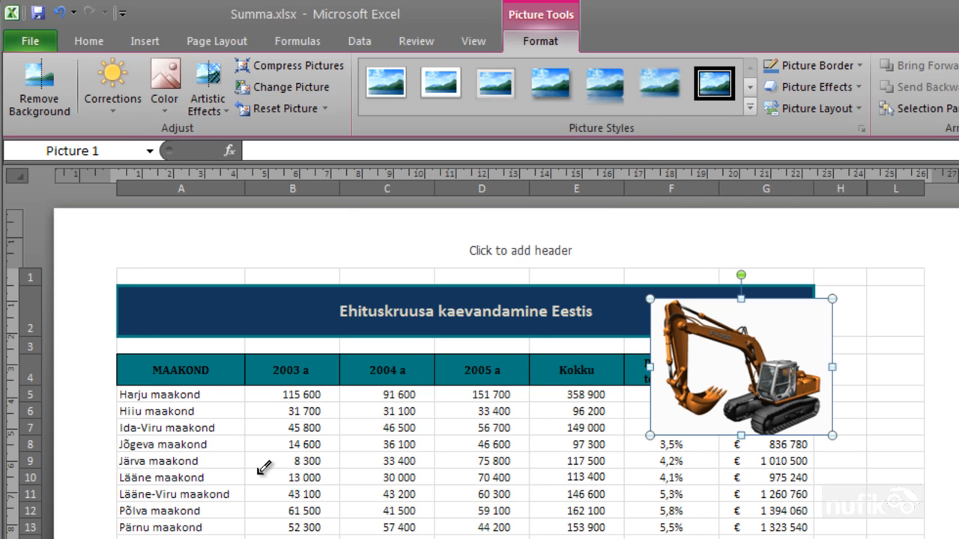
pyautogui.click(807, 332)
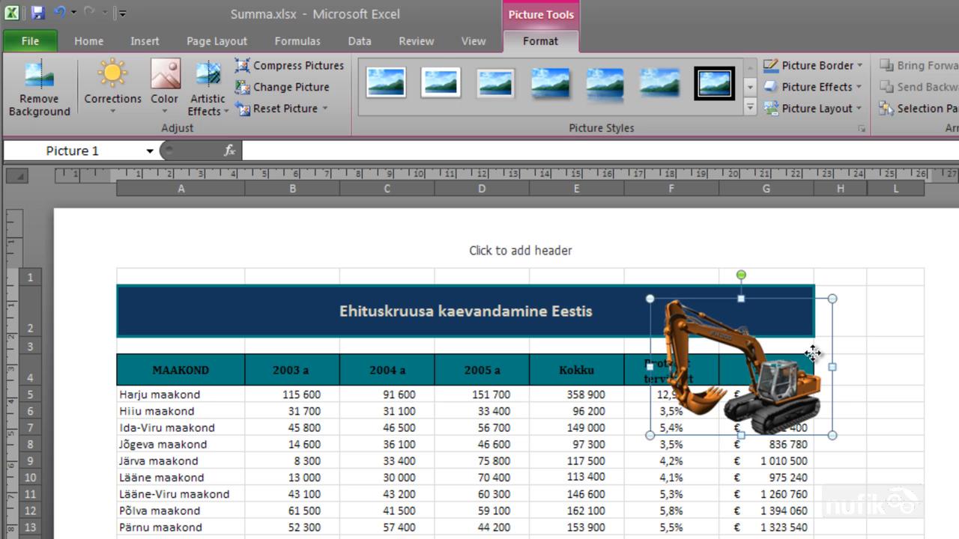
# Step: Shrink the excavator picture a little more, place it overlapping the title banner's right end, and deselect it
pyautogui.moveTo(776, 390); pyautogui.dragTo(818, 368)
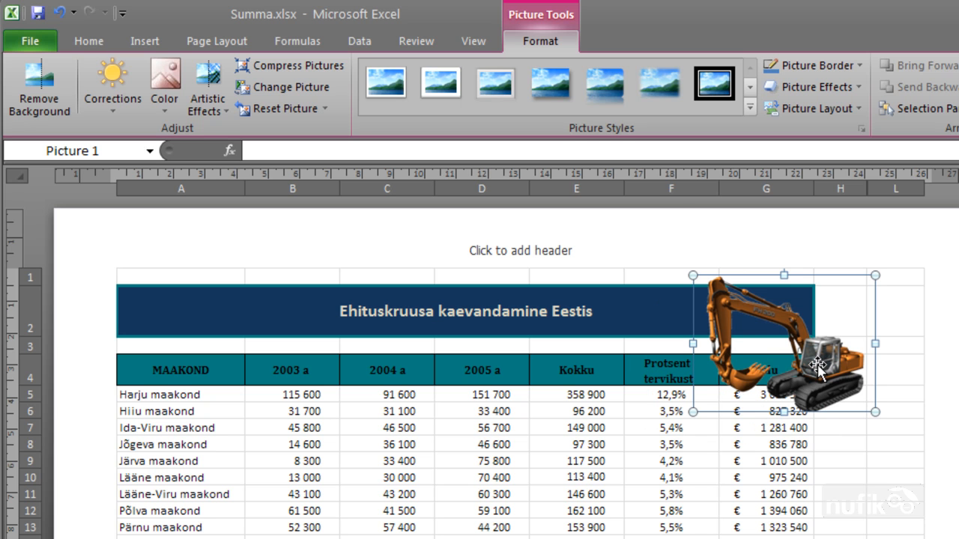
pyautogui.moveTo(875, 276); pyautogui.dragTo(833, 296)
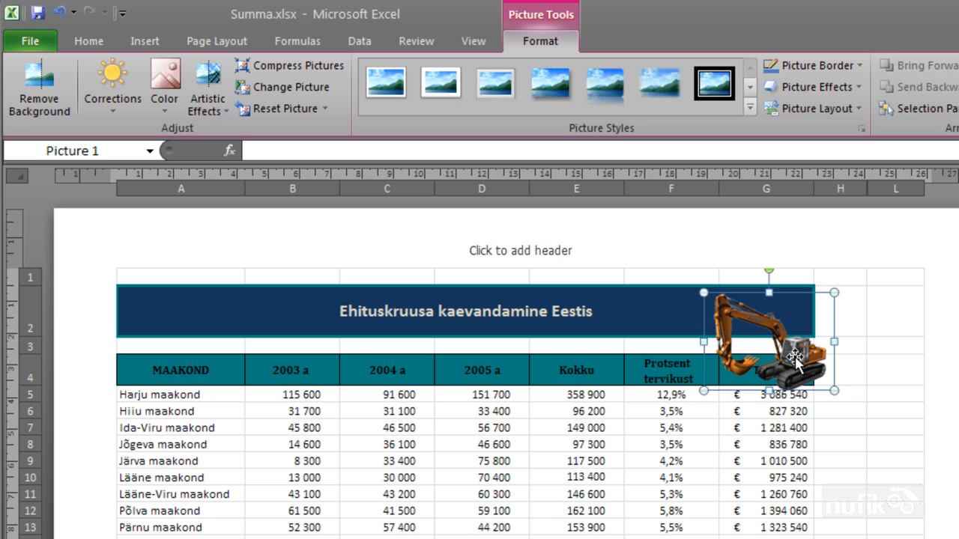
pyautogui.moveTo(807, 339); pyautogui.dragTo(818, 320)
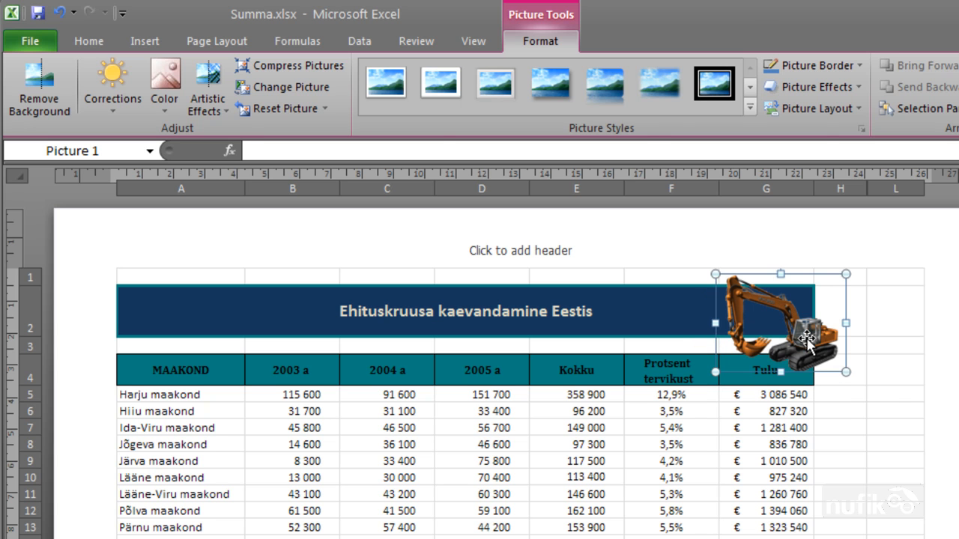
pyautogui.click(893, 393)
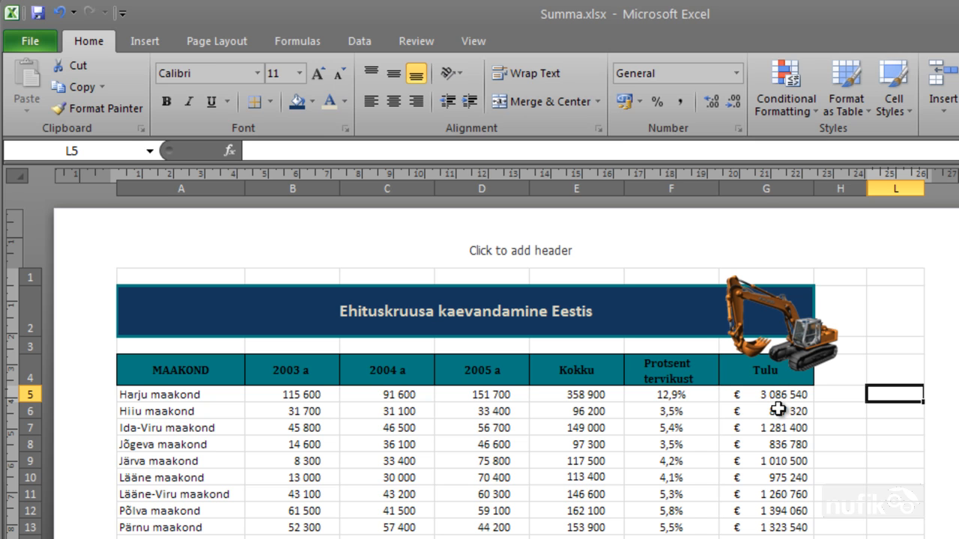
pyautogui.click(819, 358)
pyautogui.click(836, 427)
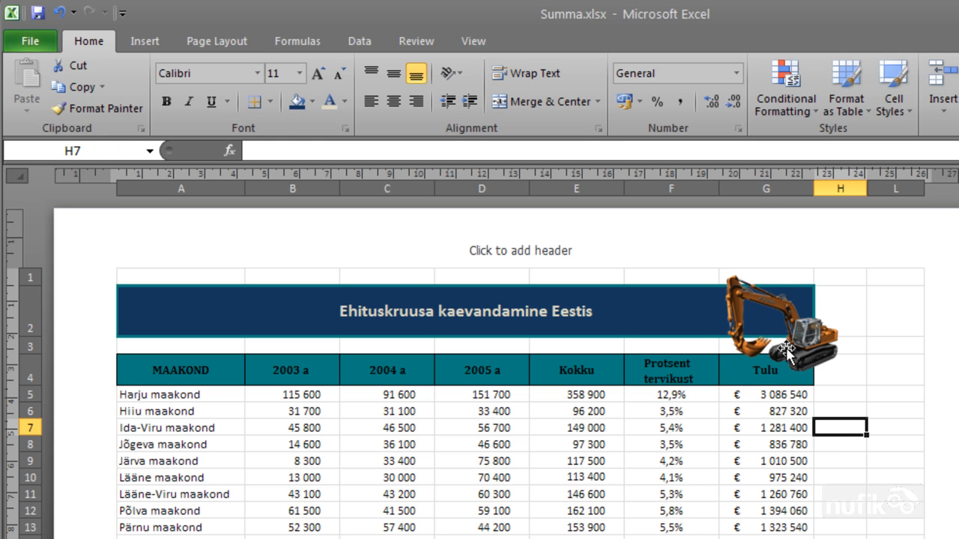
# Step: Recolor the excavator picture with the dark aqua variation
pyautogui.click(788, 355)
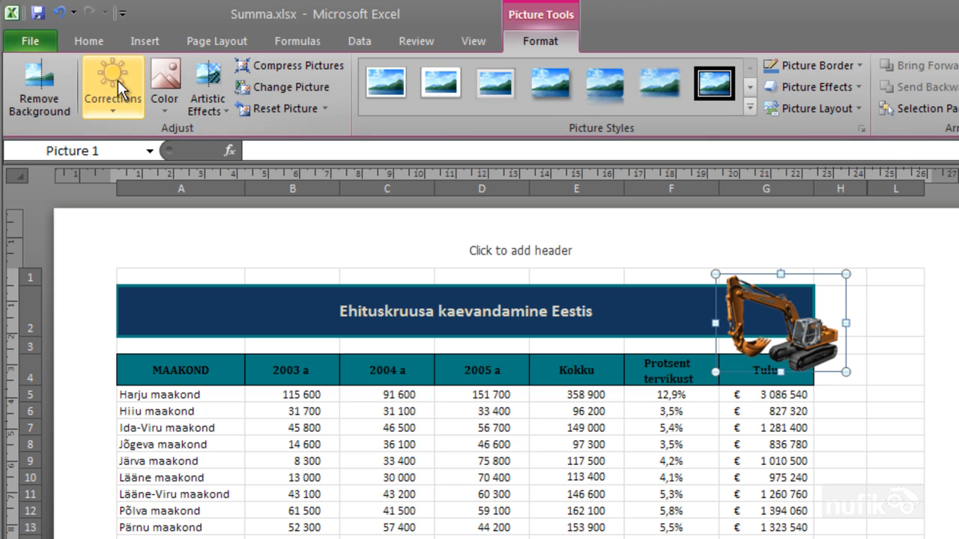
pyautogui.click(166, 112)
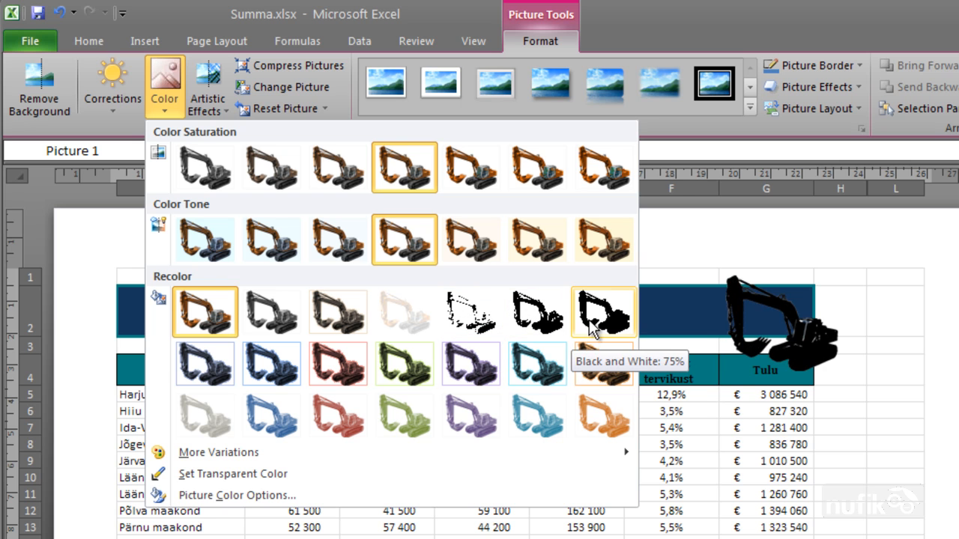
pyautogui.click(551, 372)
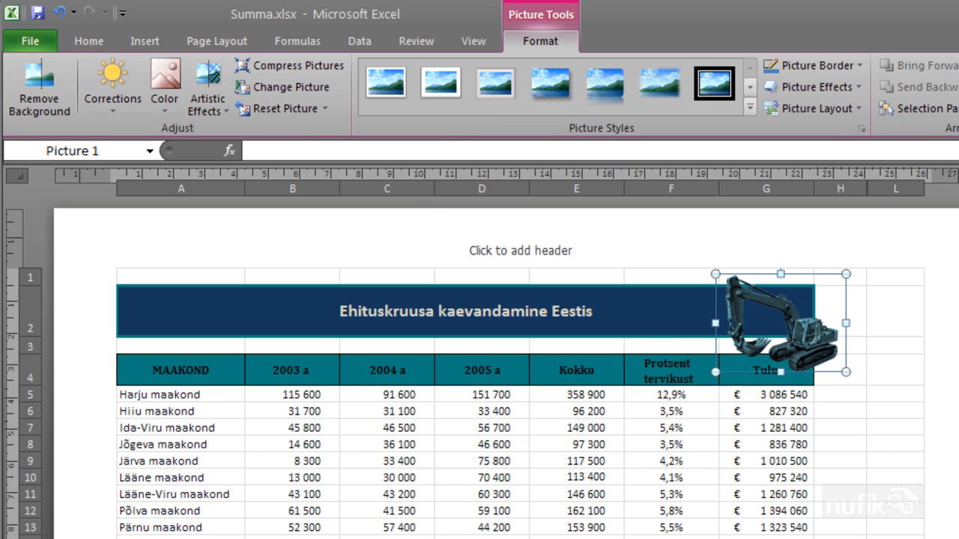
pyautogui.click(750, 111)
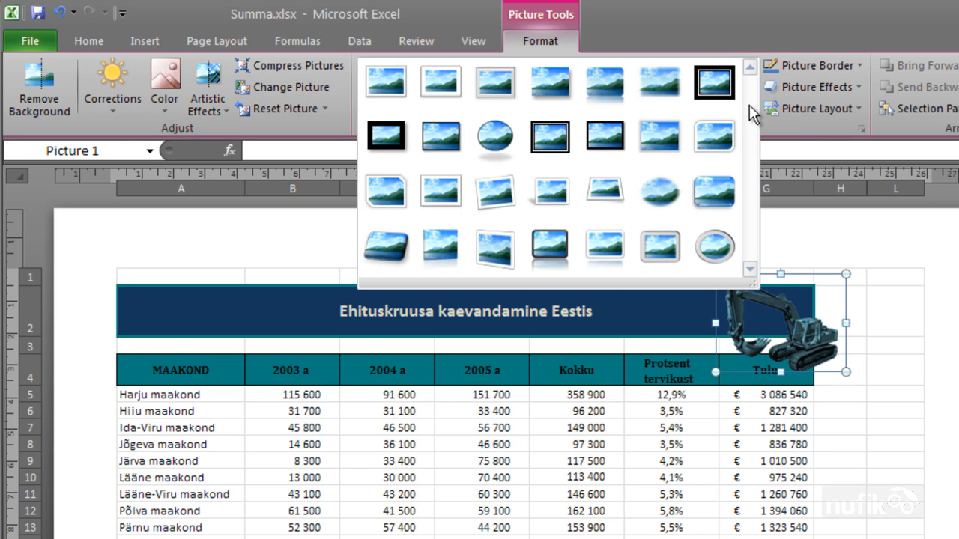
pyautogui.click(775, 127)
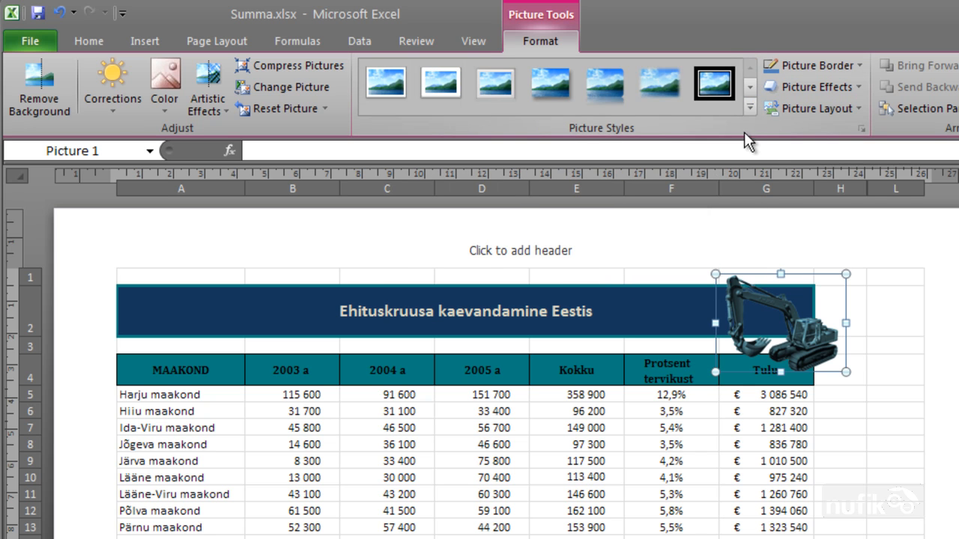
pyautogui.click(224, 113)
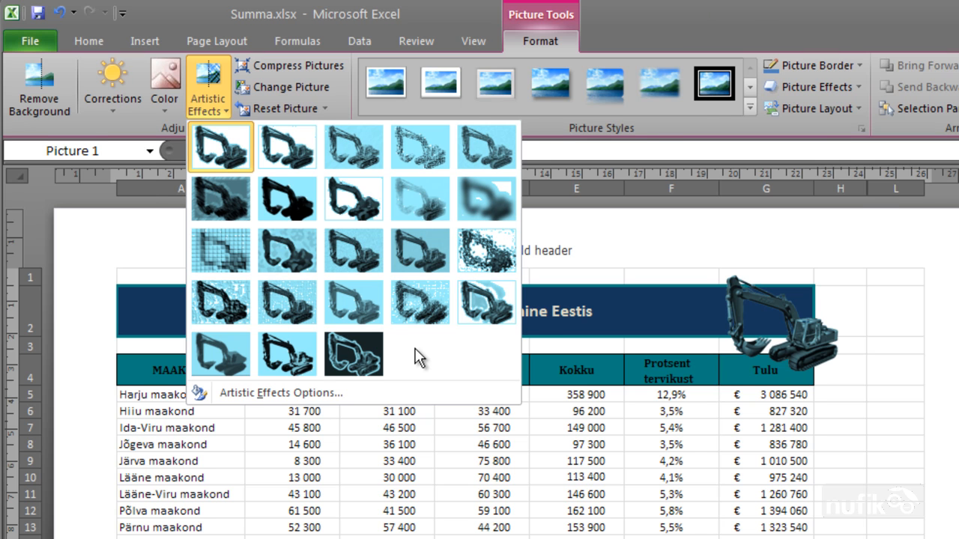
pyautogui.click(897, 473)
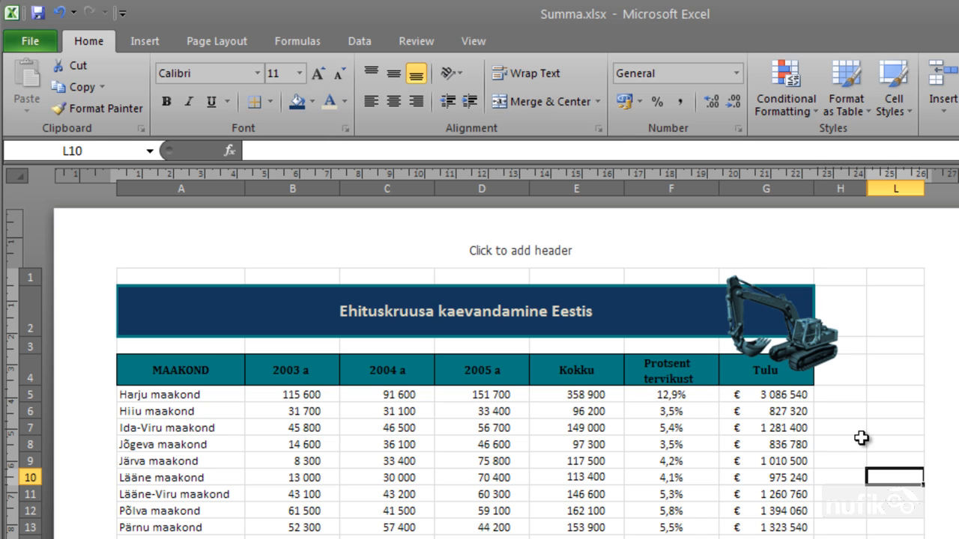
# Step: Draw a rectangle that covers the whole title banner in row 2, from column A to column G
pyautogui.click(130, 42)
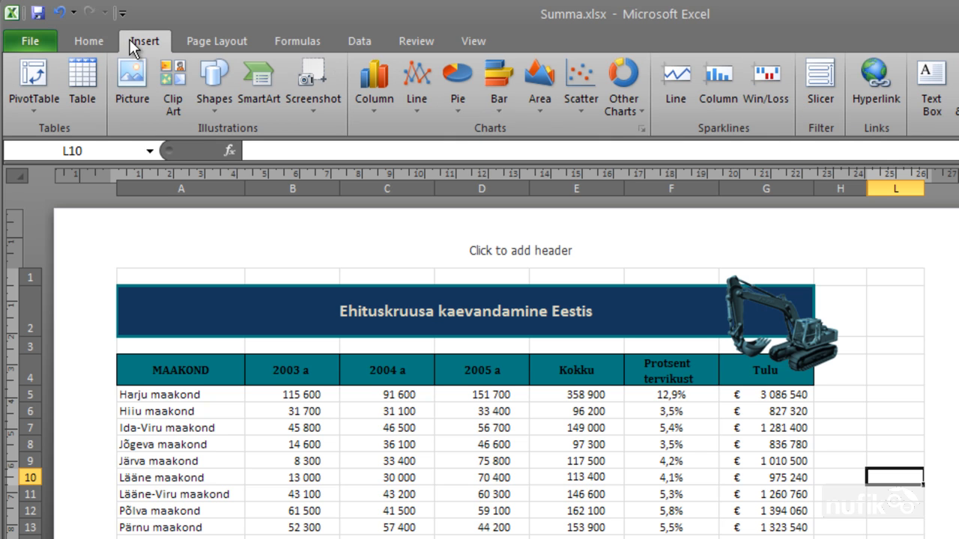
pyautogui.click(220, 112)
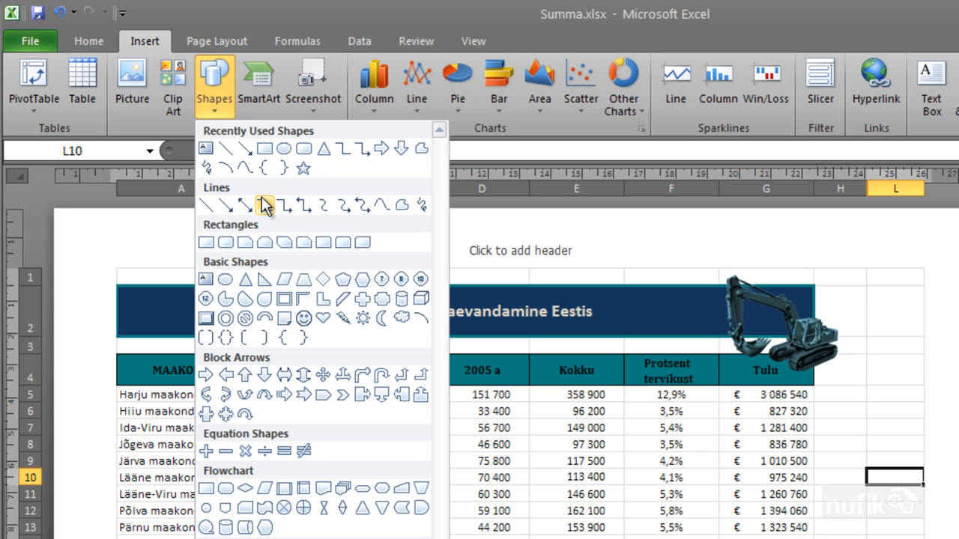
pyautogui.click(264, 149)
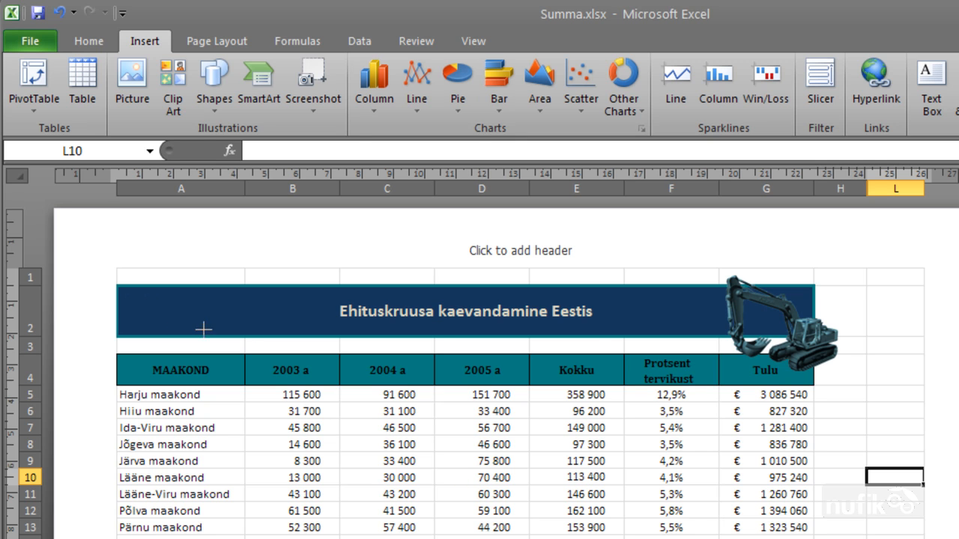
pyautogui.click(796, 341)
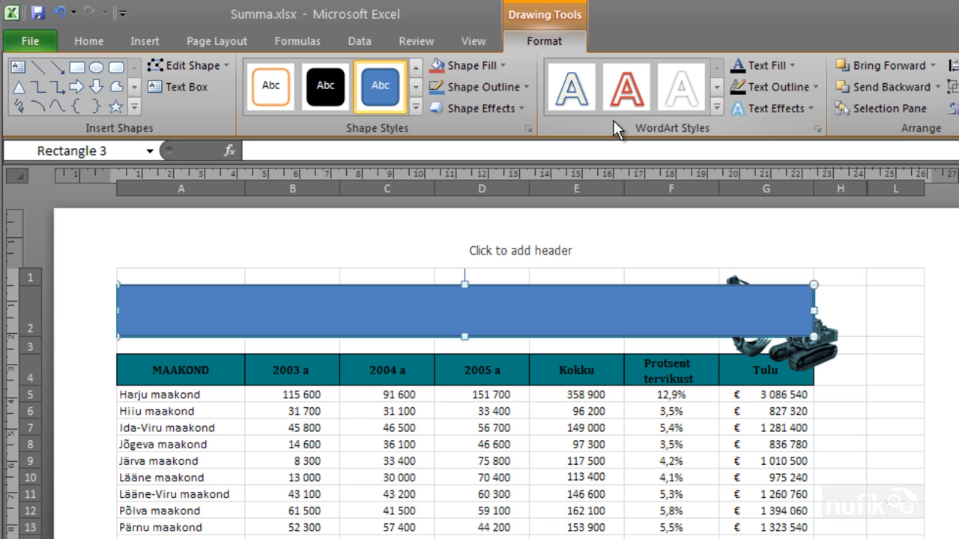
# Step: Apply the glossy intense-effect aqua shape style to the banner rectangle and open its detailed gradient fill settings
pyautogui.click(416, 110)
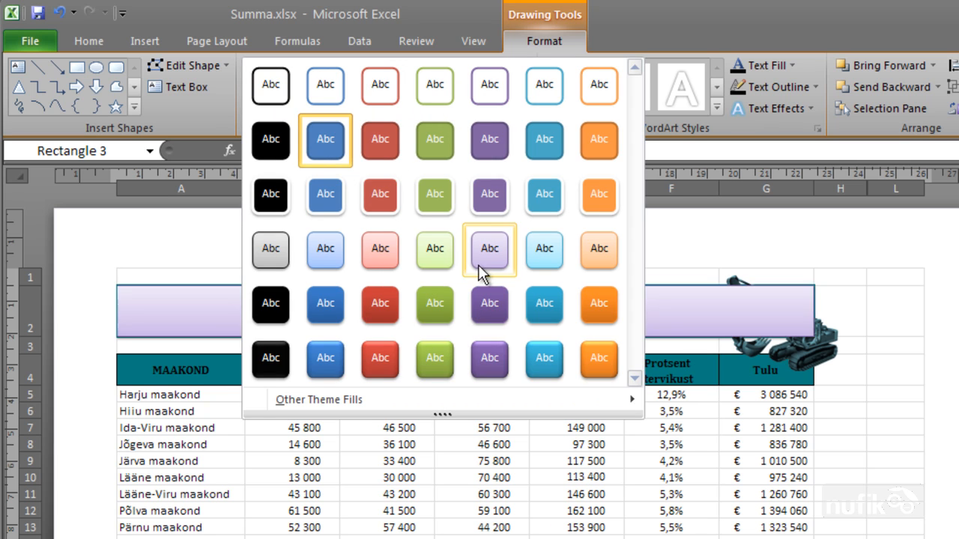
pyautogui.click(542, 360)
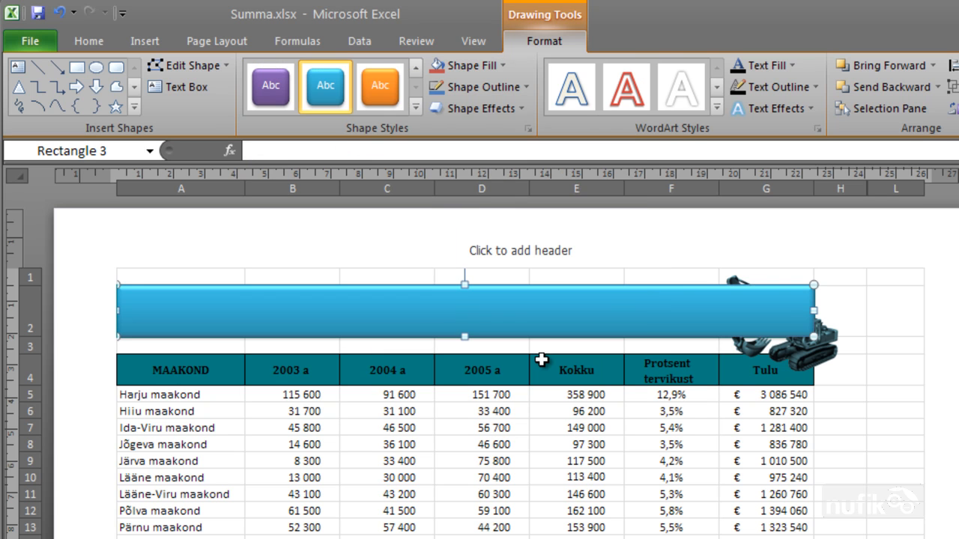
pyautogui.click(502, 67)
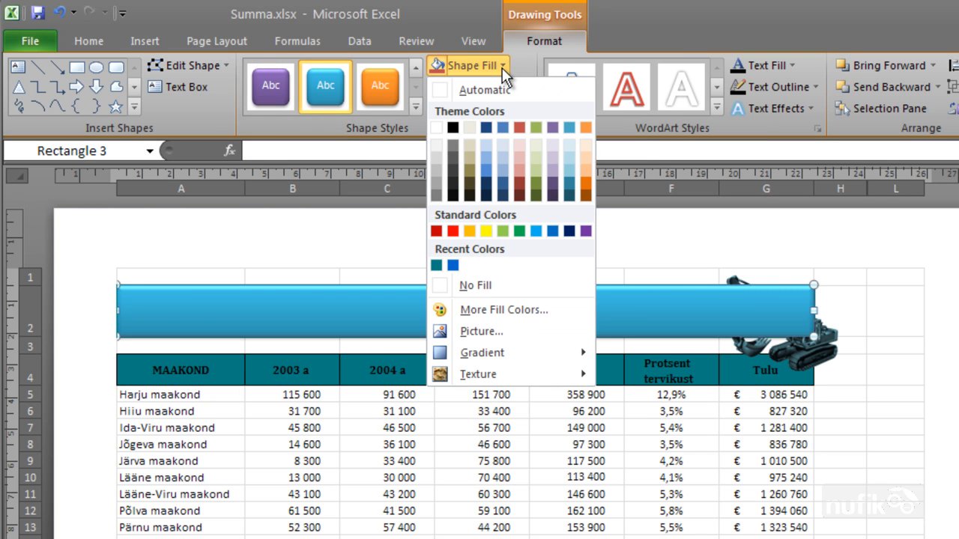
pyautogui.moveTo(519, 358)
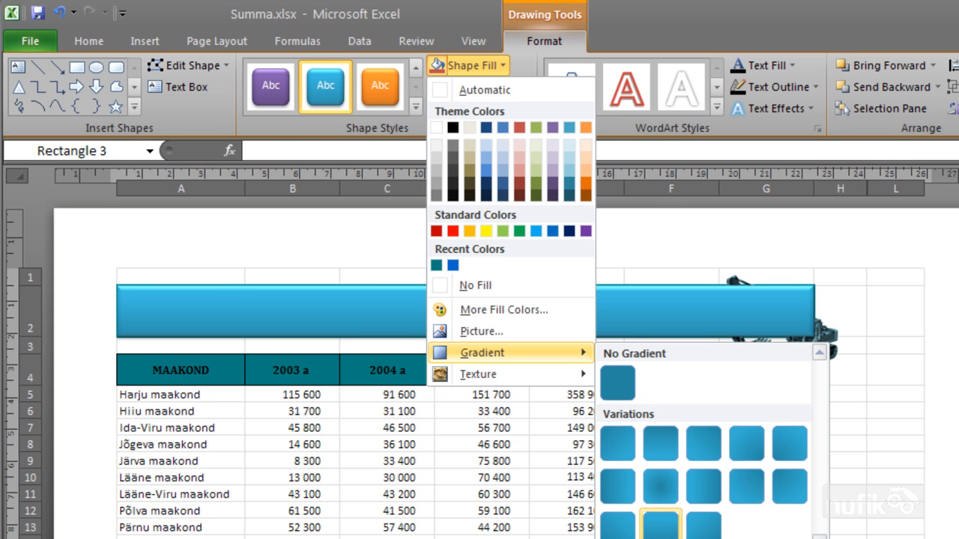
pyautogui.click(653, 538)
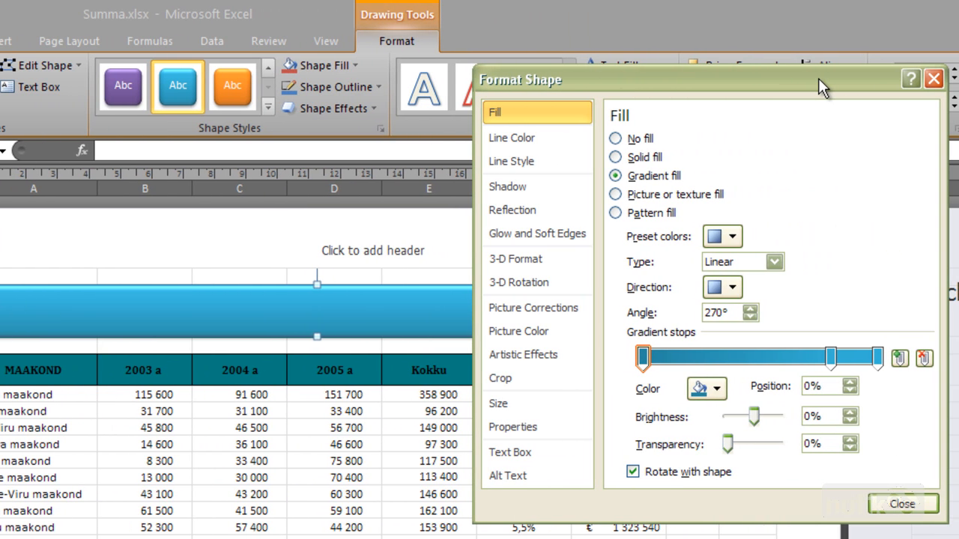
# Step: Color the rectangle's first gradient stop dark blue, 25% darker, and the other two stops teal, with the middle stop at 77%
pyautogui.click(644, 352)
pyautogui.click(717, 388)
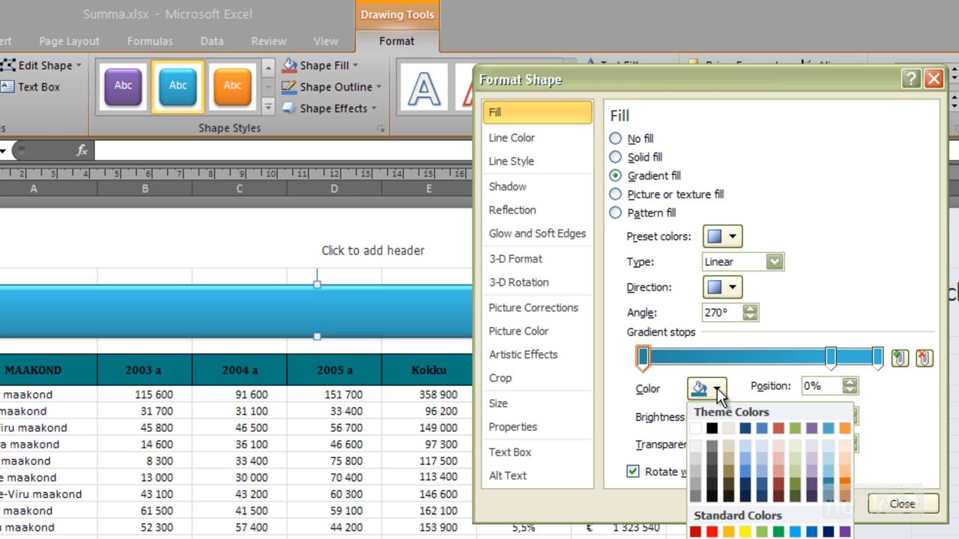
pyautogui.click(747, 484)
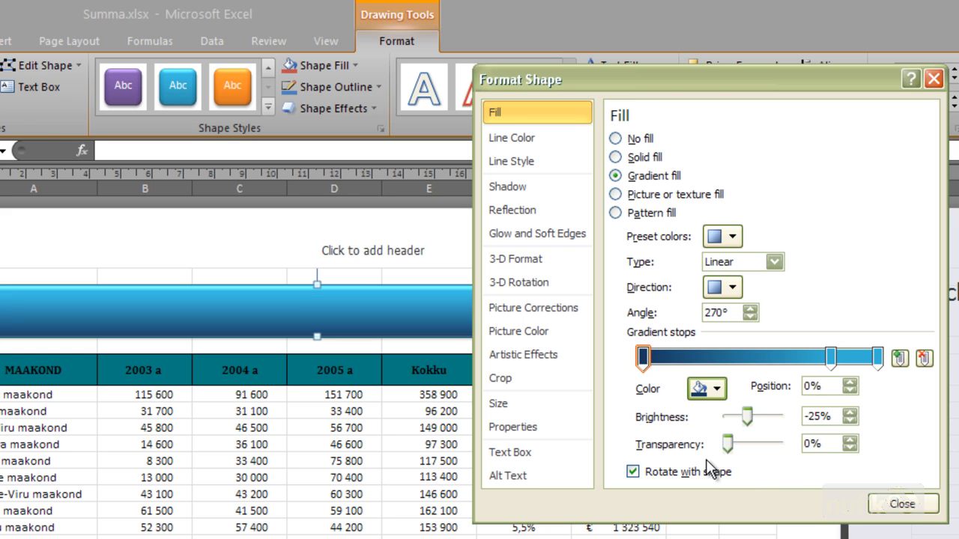
pyautogui.moveTo(830, 358); pyautogui.dragTo(856, 358)
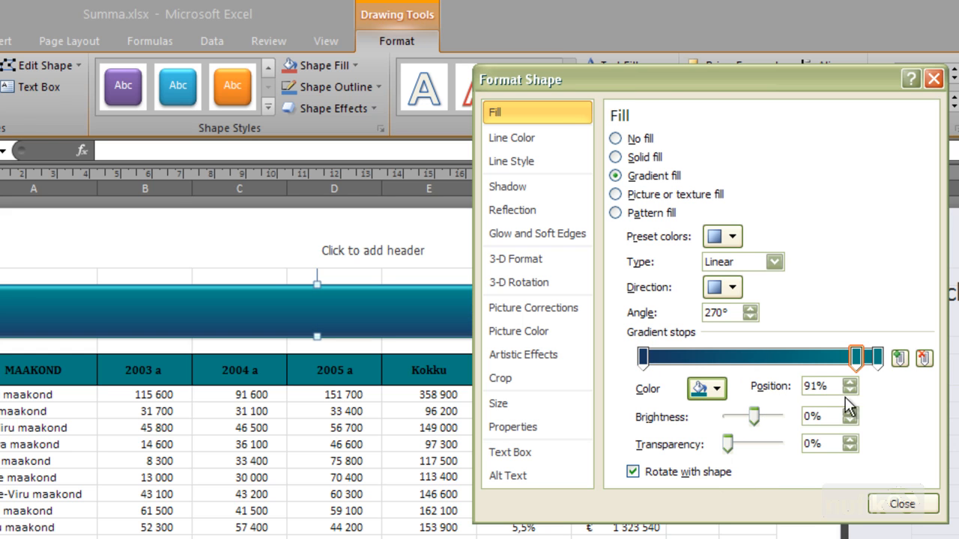
pyautogui.moveTo(854, 364); pyautogui.dragTo(824, 360)
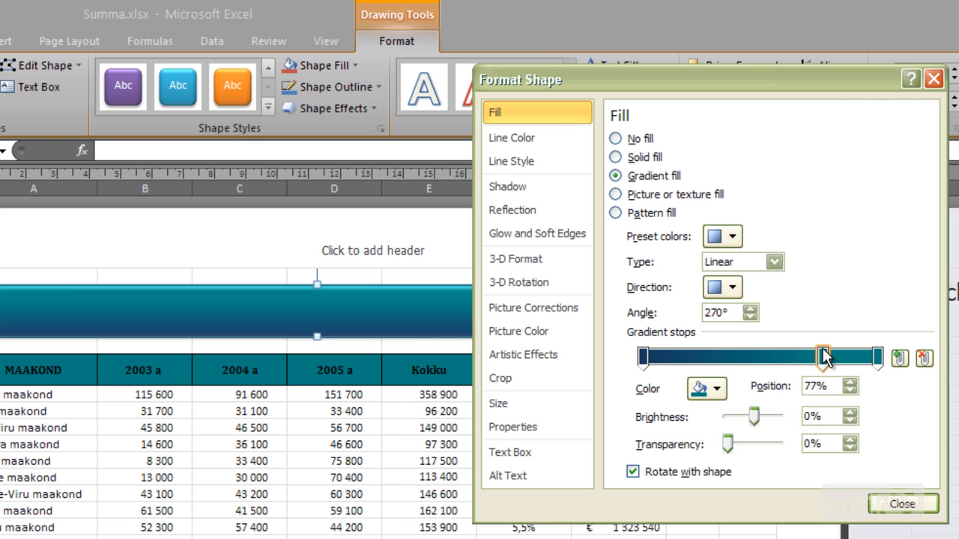
# Step: Move the first gradient stop to 31% and the middle stop close to the last one, and close the shape formatting settings
pyautogui.click(643, 358)
pyautogui.moveTo(642, 359); pyautogui.dragTo(682, 358)
pyautogui.moveTo(825, 359); pyautogui.dragTo(849, 365)
pyautogui.moveTo(850, 363)
pyautogui.mouseDown()
pyautogui.moveTo(880, 364)
pyautogui.moveTo(857, 368)
pyautogui.mouseUp()
pyautogui.moveTo(679, 358); pyautogui.dragTo(715, 358)
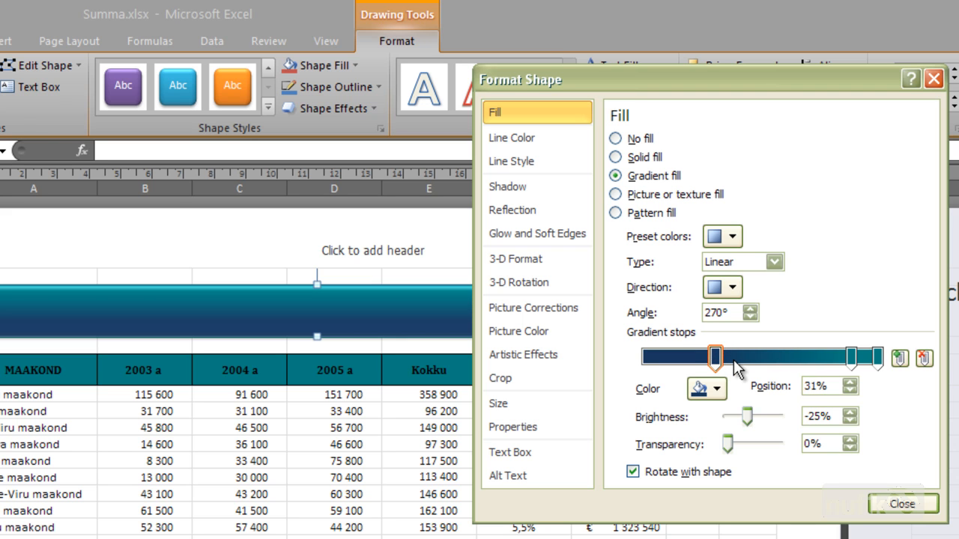
pyautogui.click(733, 236)
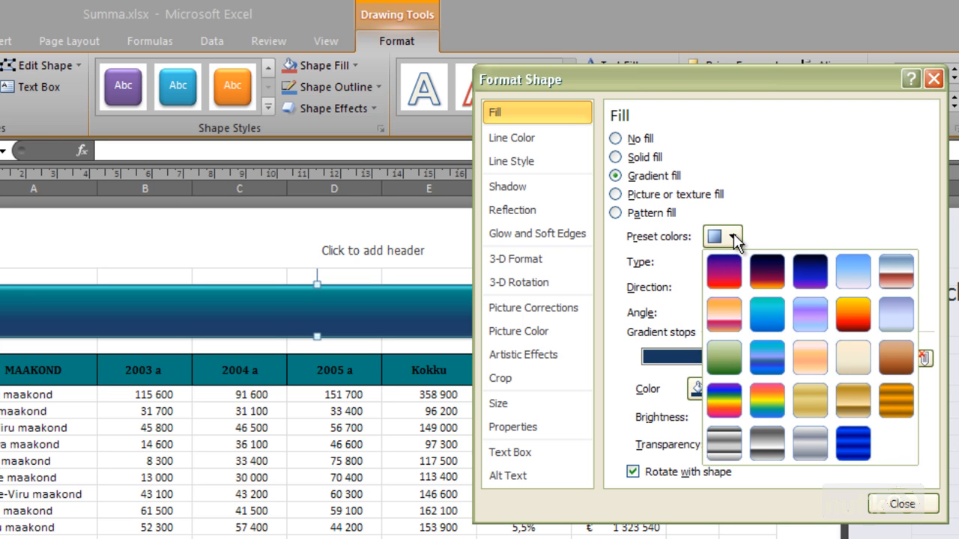
pyautogui.click(780, 230)
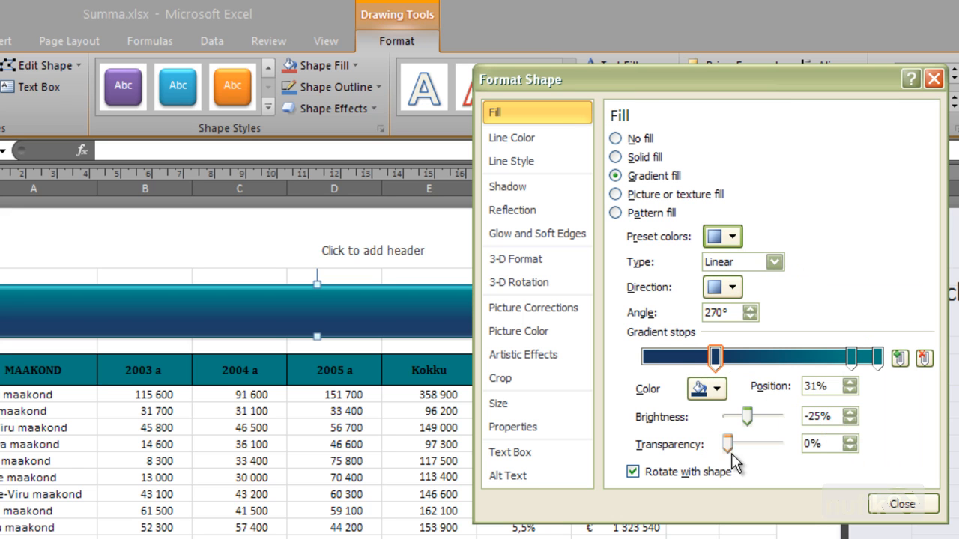
pyautogui.click(900, 504)
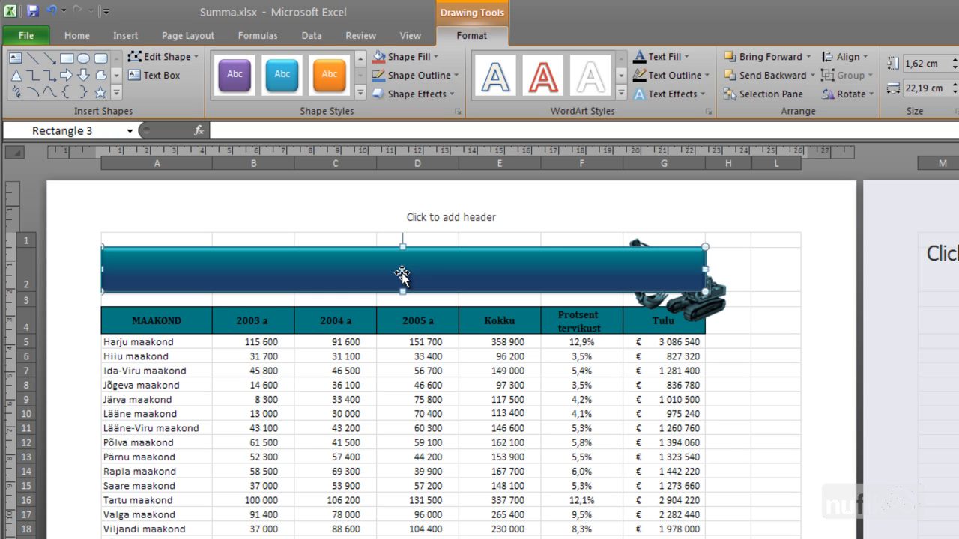
# Step: Enter the title "Ehituskruusa kaevandamine Eestis" in the rectangle and clear its WordArt formatting
pyautogui.write('Eh')
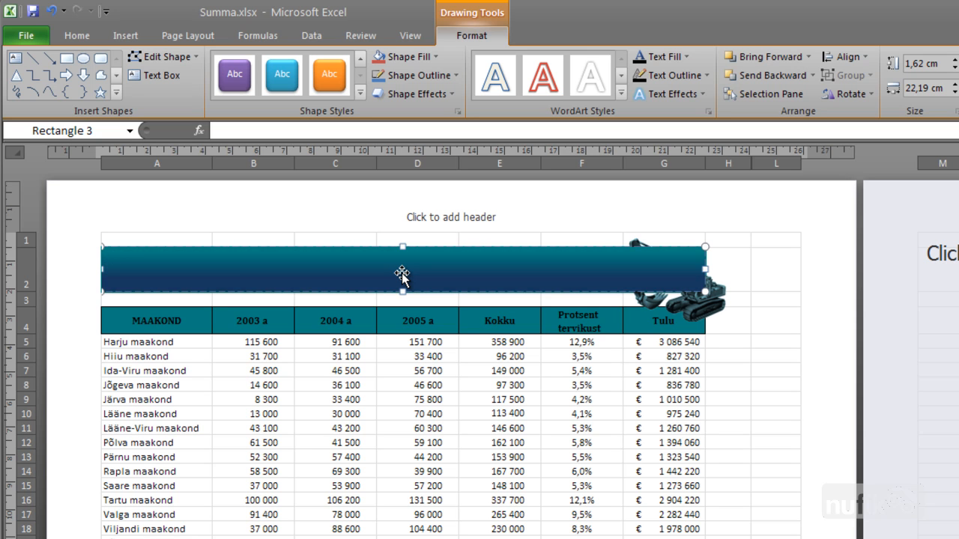
pyautogui.write('ituskruusa kaevandamine Eestis')
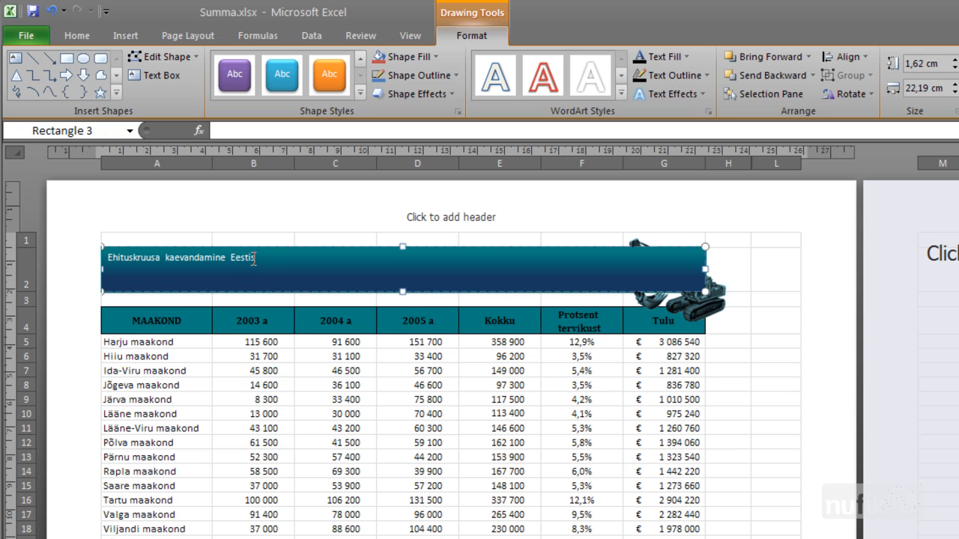
pyautogui.moveTo(257, 258); pyautogui.dragTo(110, 259)
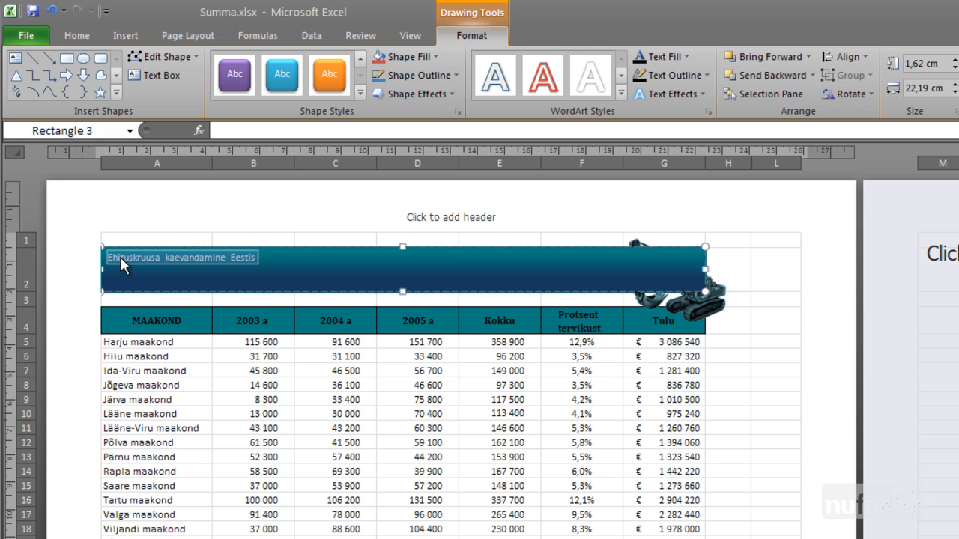
pyautogui.click(621, 92)
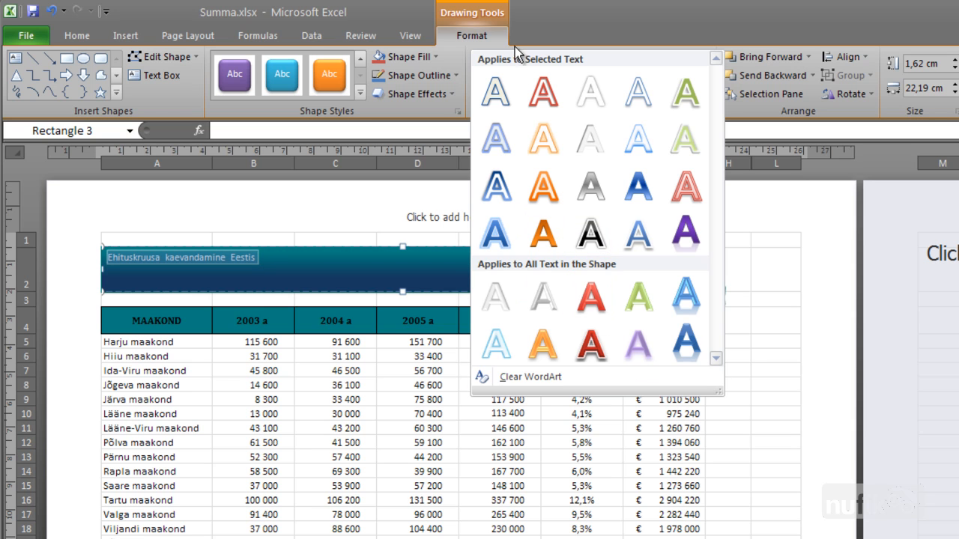
pyautogui.click(541, 382)
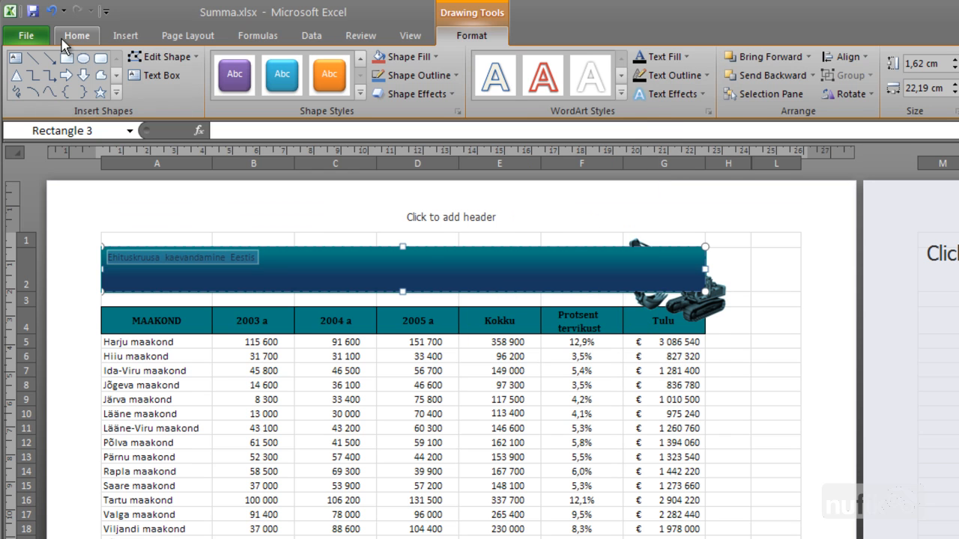
# Step: Set the banner title's font size to 20 and center the text horizontally and vertically in the rectangle
pyautogui.click(67, 37)
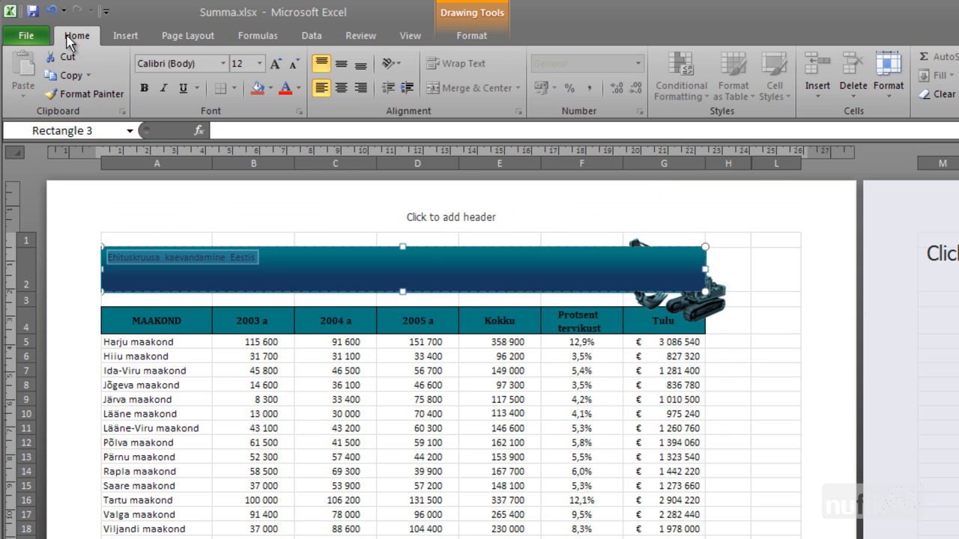
pyautogui.click(260, 64)
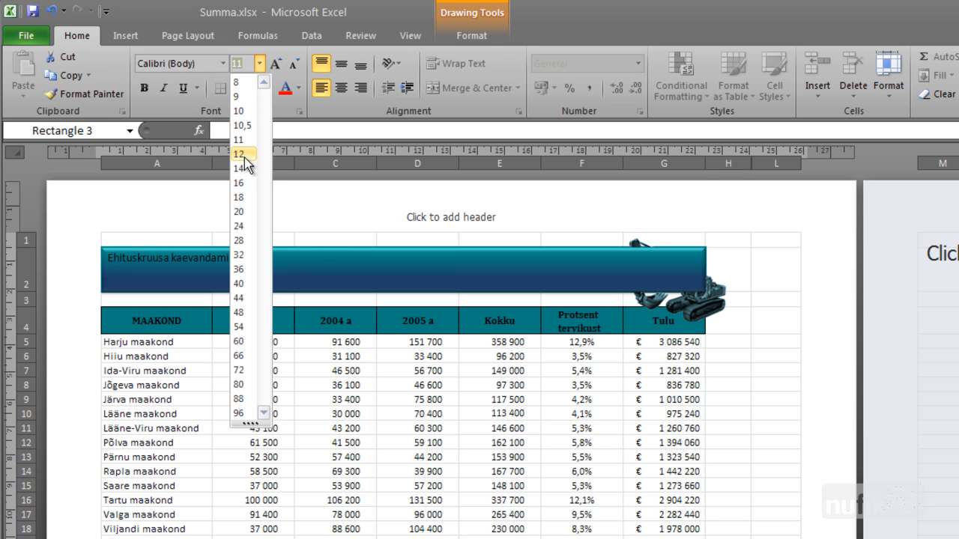
pyautogui.click(238, 213)
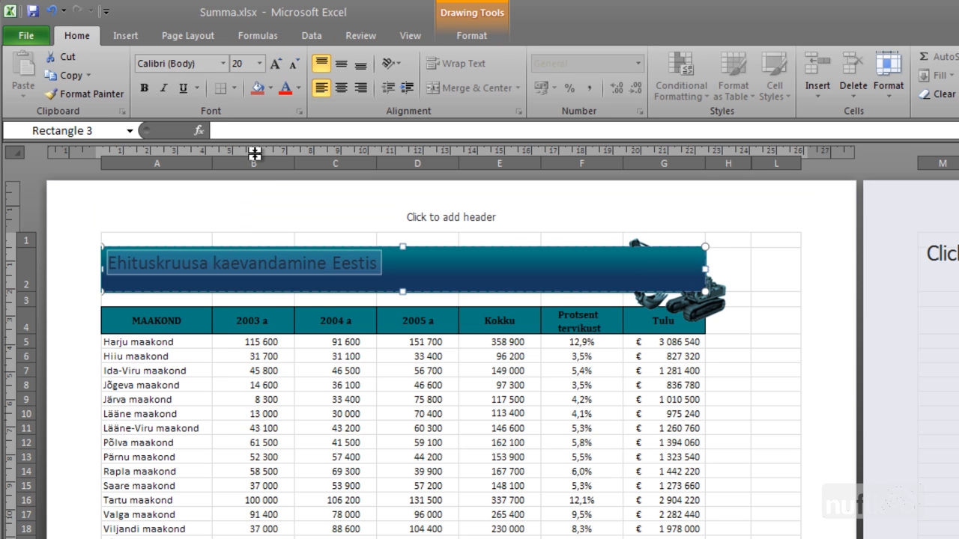
pyautogui.click(340, 89)
pyautogui.click(340, 67)
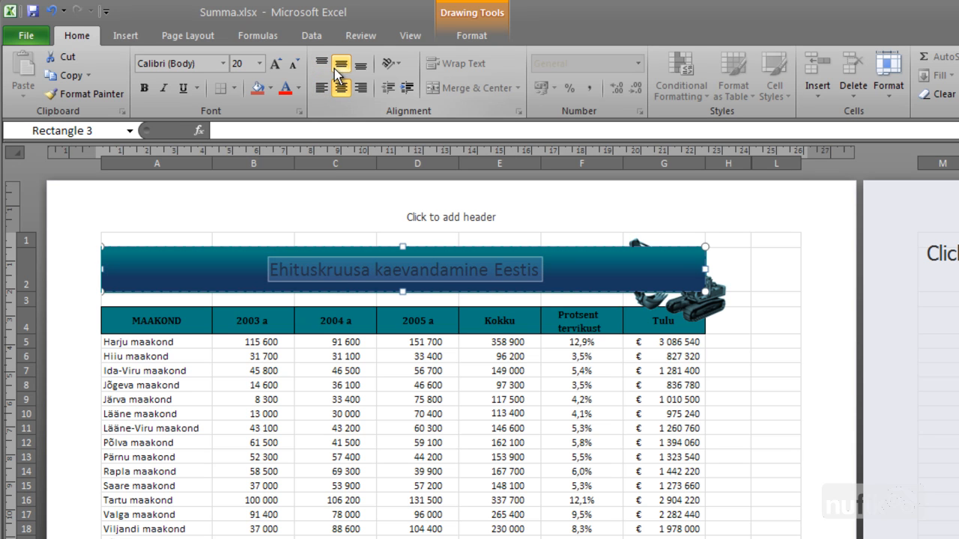
# Step: Make the banner title bold with a light tan font color and deselect the rectangle
pyautogui.click(299, 90)
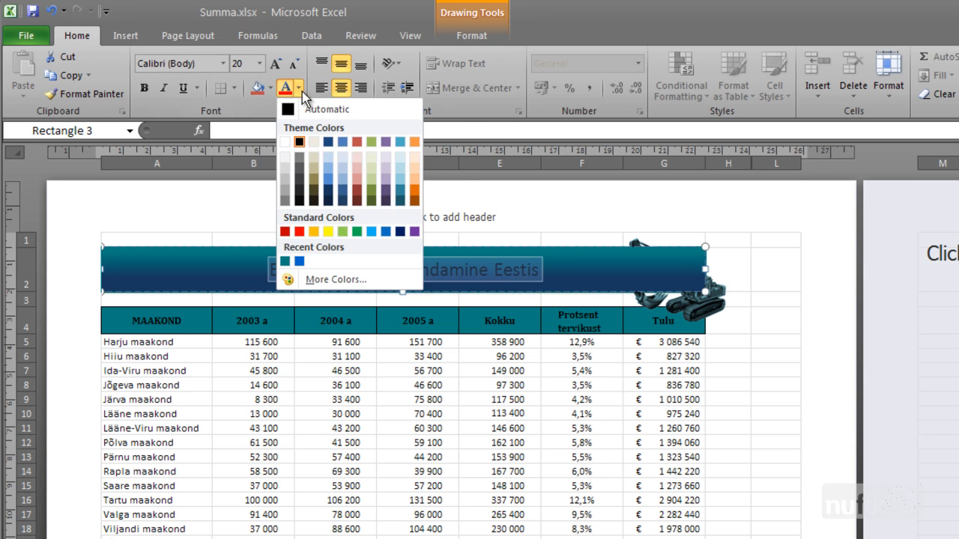
pyautogui.click(315, 157)
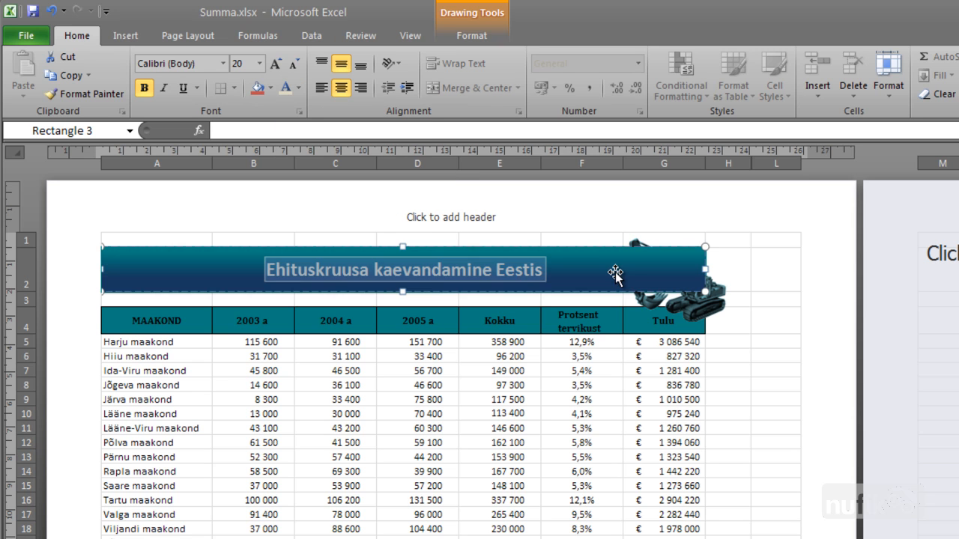
pyautogui.click(616, 275)
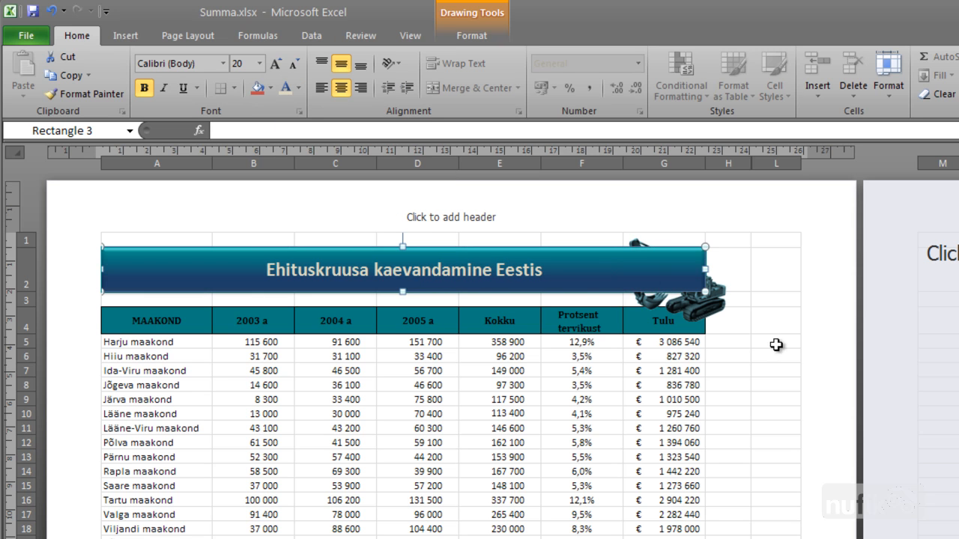
pyautogui.click(779, 352)
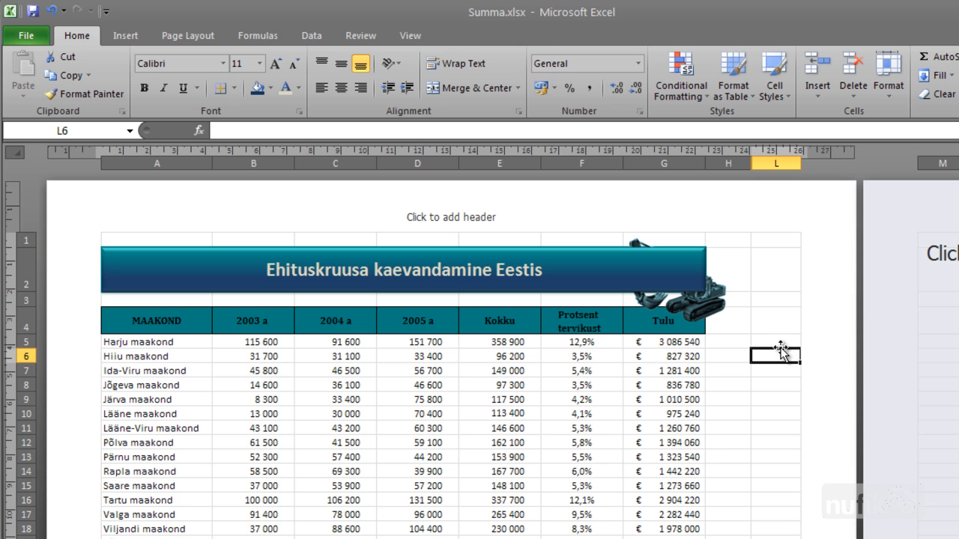
# Step: Bring the excavator picture forward so it sits in front of the banner rectangle
pyautogui.click(712, 300)
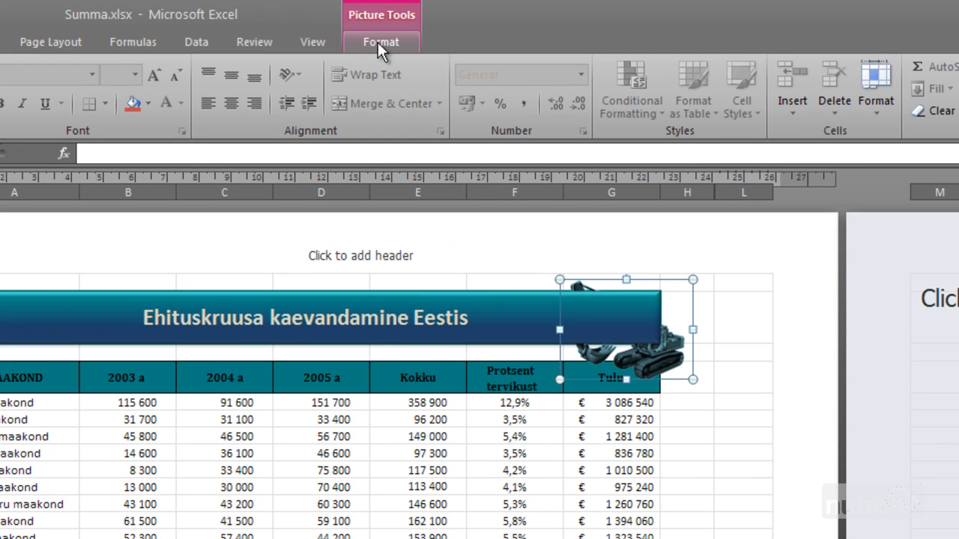
pyautogui.click(378, 42)
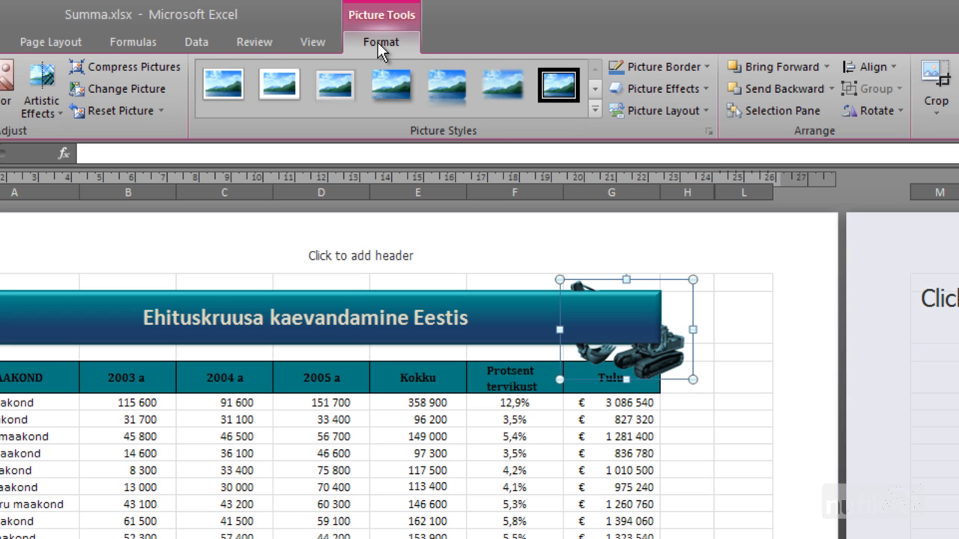
pyautogui.click(769, 66)
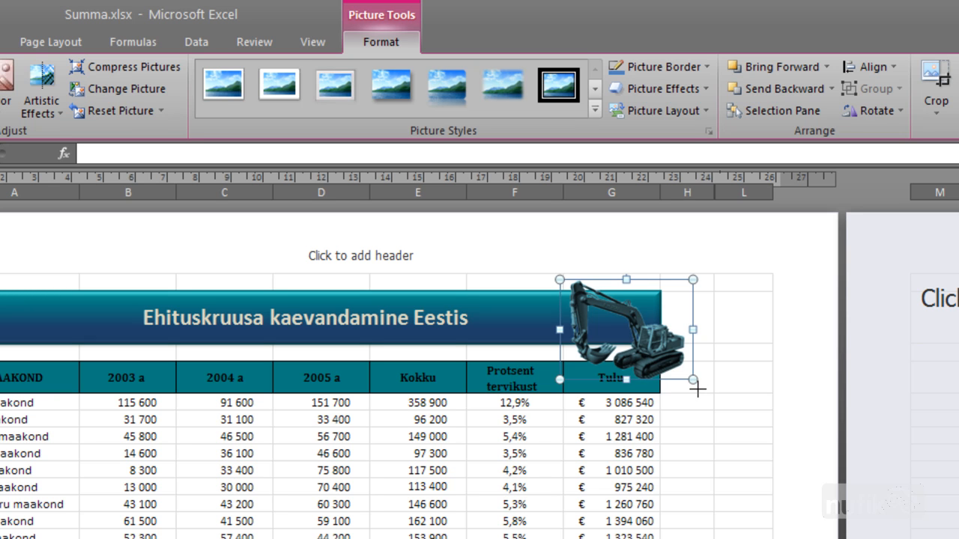
# Step: Enlarge the excavator picture slightly, shift it a little up and to the right over the banner's end, and deselect it
pyautogui.moveTo(697, 389); pyautogui.dragTo(698, 395)
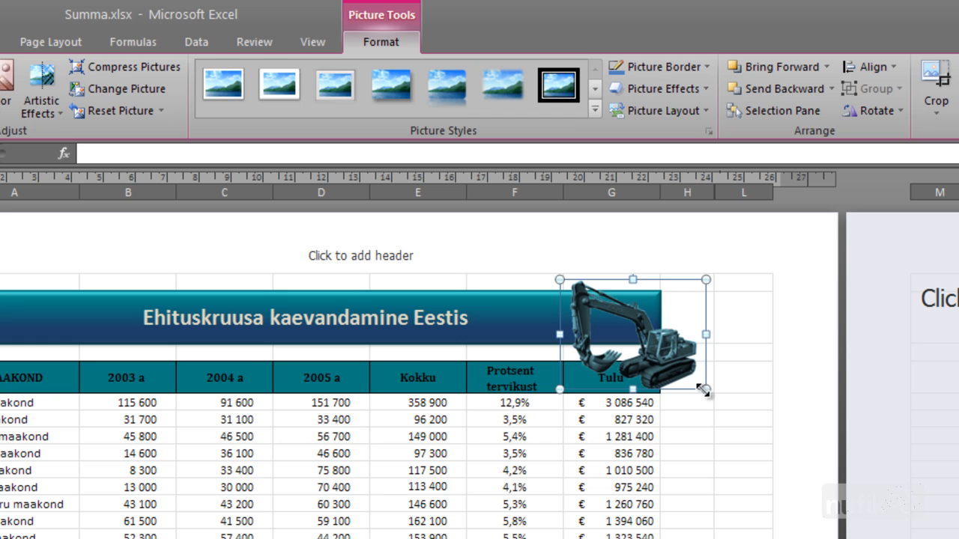
pyautogui.moveTo(706, 389); pyautogui.dragTo(717, 398)
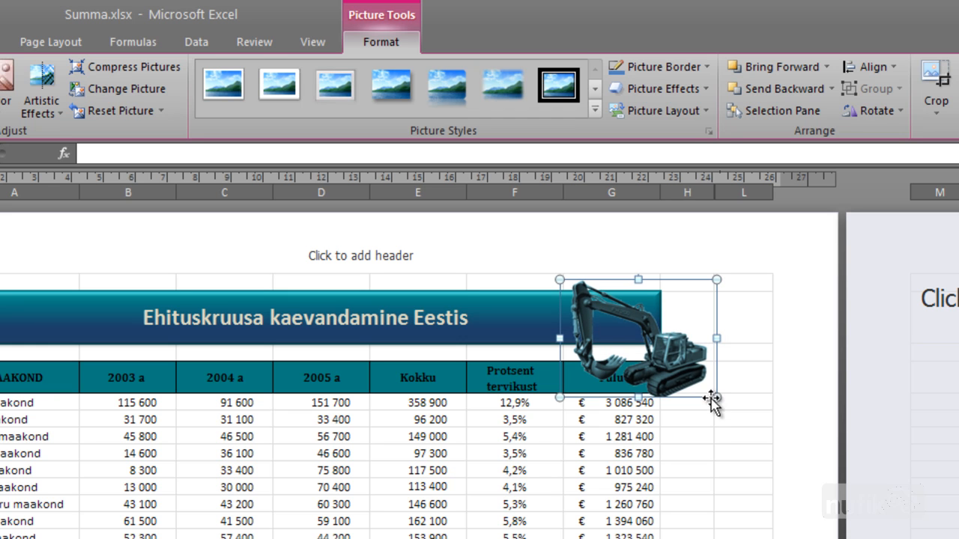
pyautogui.moveTo(679, 339); pyautogui.dragTo(685, 331)
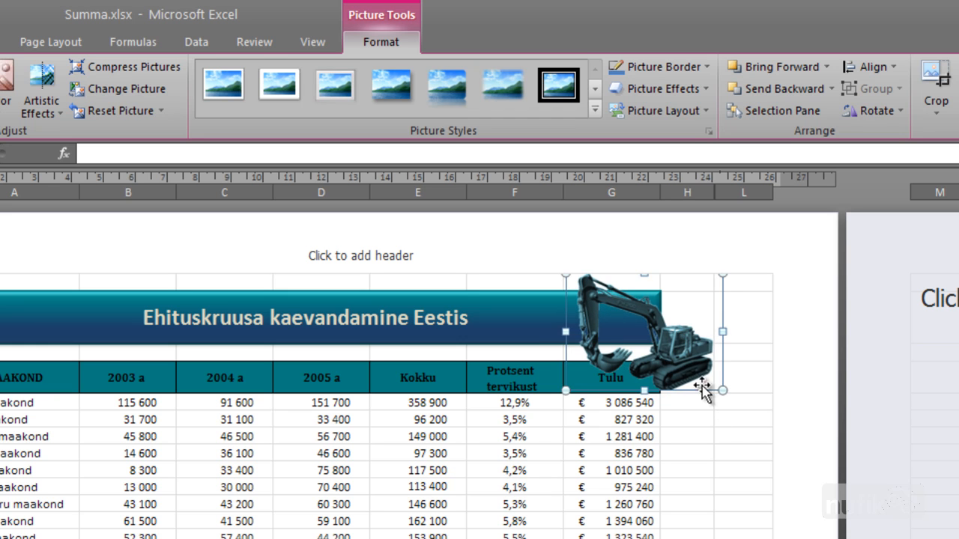
pyautogui.click(729, 437)
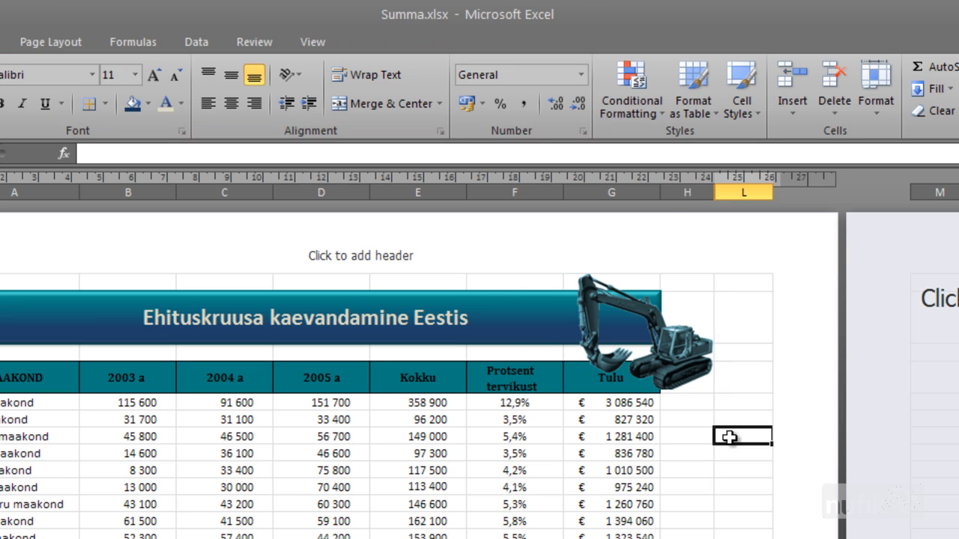